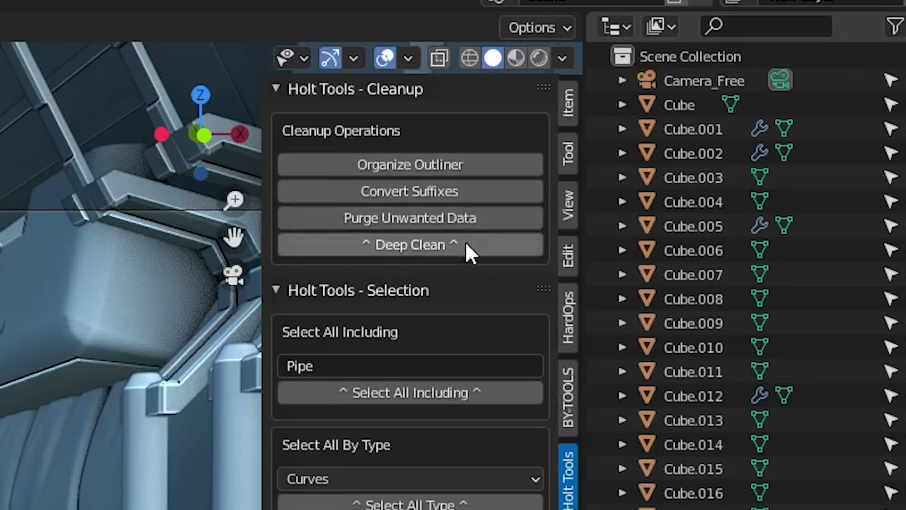
Examine the outliner's unsorted object list and the default numeric suffixes in its object names.
{"action": "middle_click_drag", "start_coordinate": [383, 222], "coordinate": [370, 267]}
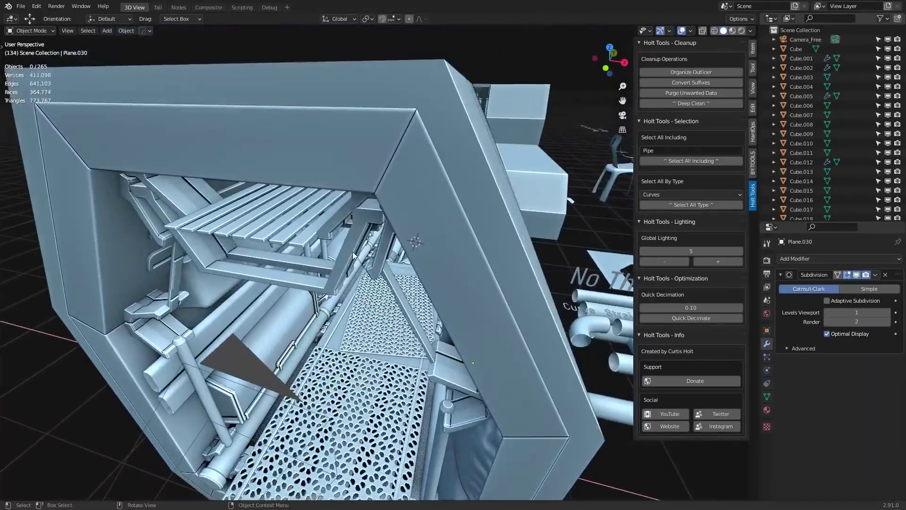
{"action": "scroll", "coordinate": [400, 247], "scroll_direction": "down", "scroll_amount": 4}
{"action": "scroll", "coordinate": [401, 231], "scroll_direction": "up", "scroll_amount": 6}
{"action": "left_click_drag", "start_coordinate": [755, 199], "coordinate": [730, 199]}
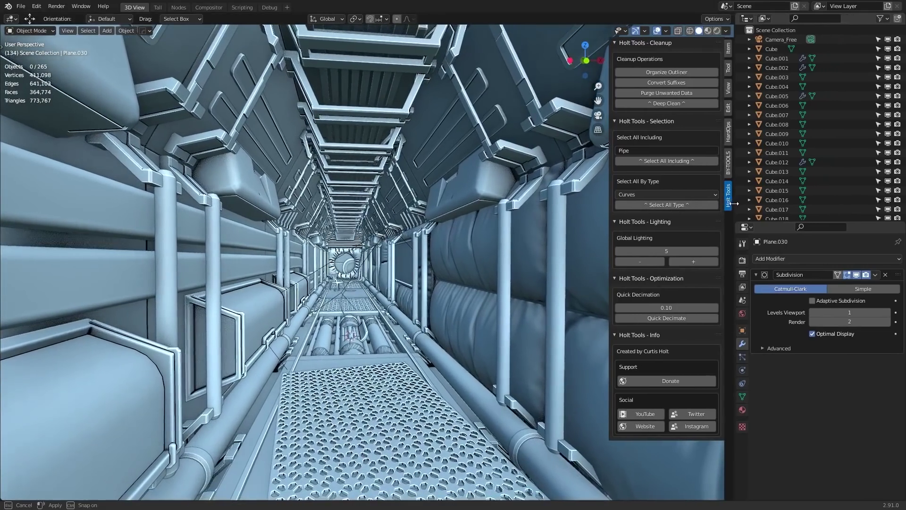
{"action": "scroll", "coordinate": [805, 151], "scroll_direction": "down", "scroll_amount": 10}
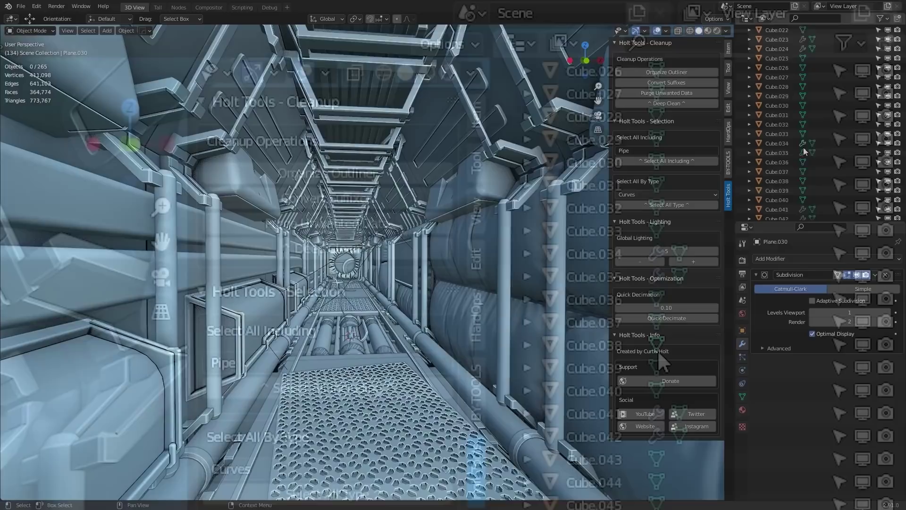
{"action": "scroll", "coordinate": [805, 151], "scroll_direction": "down", "scroll_amount": 12}
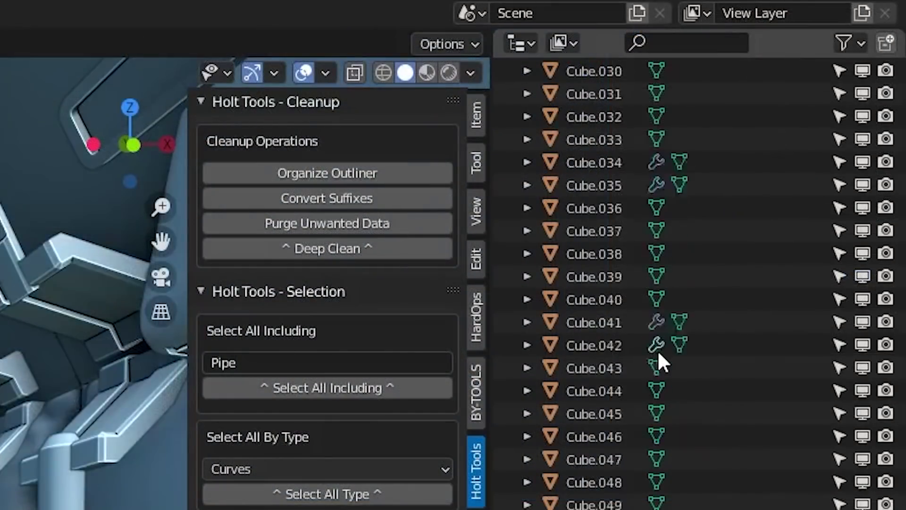
{"action": "scroll", "coordinate": [659, 351], "scroll_direction": "down", "scroll_amount": 3}
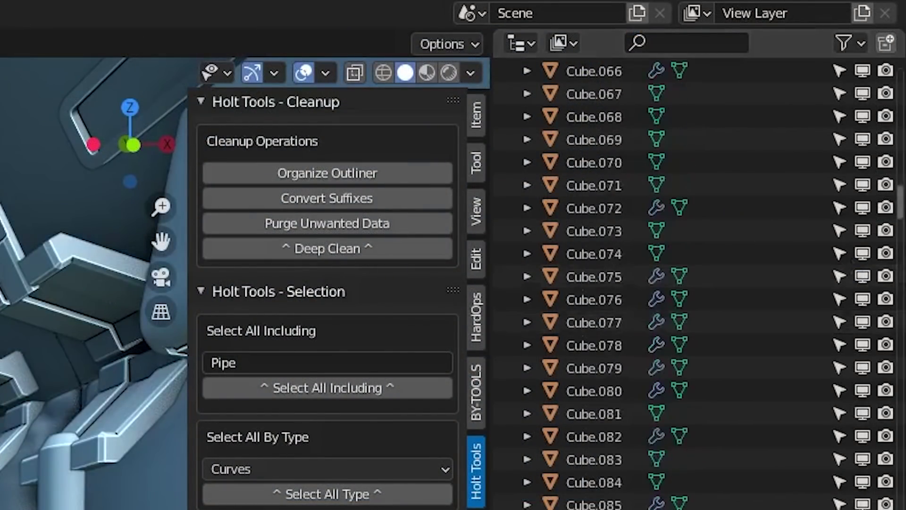
{"action": "left_click_drag", "start_coordinate": [898, 192], "coordinate": [892, 85]}
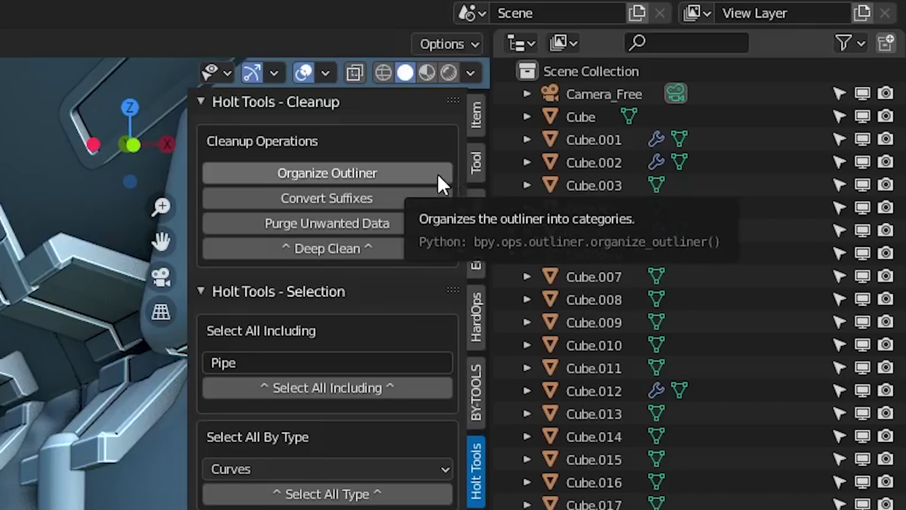
Organize the outliner into categories with Organize Outliner and collapse the resulting collections.
{"action": "left_click", "coordinate": [360, 172]}
{"action": "left_click_drag", "start_coordinate": [527, 94], "coordinate": [528, 205]}
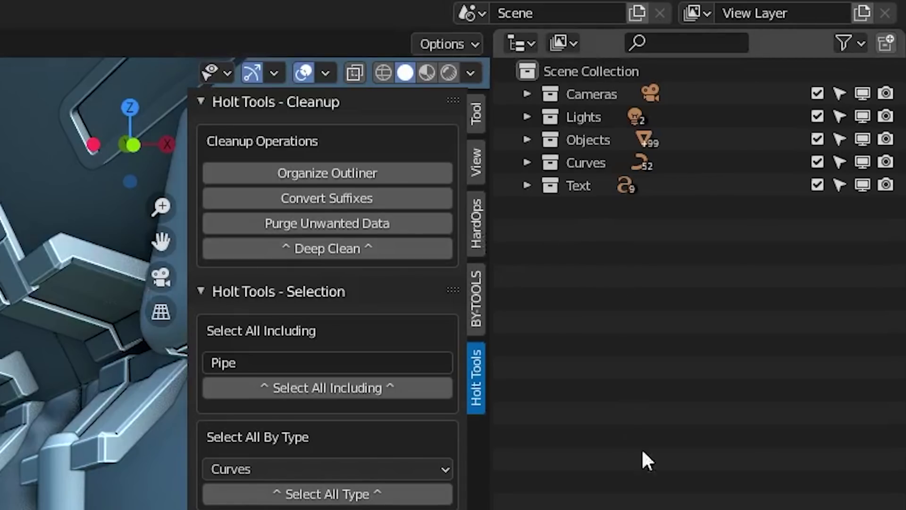
Expand the Curves, Objects, Lights and Cameras collections to review their contents, and collapse them again.
{"action": "left_click", "coordinate": [527, 159]}
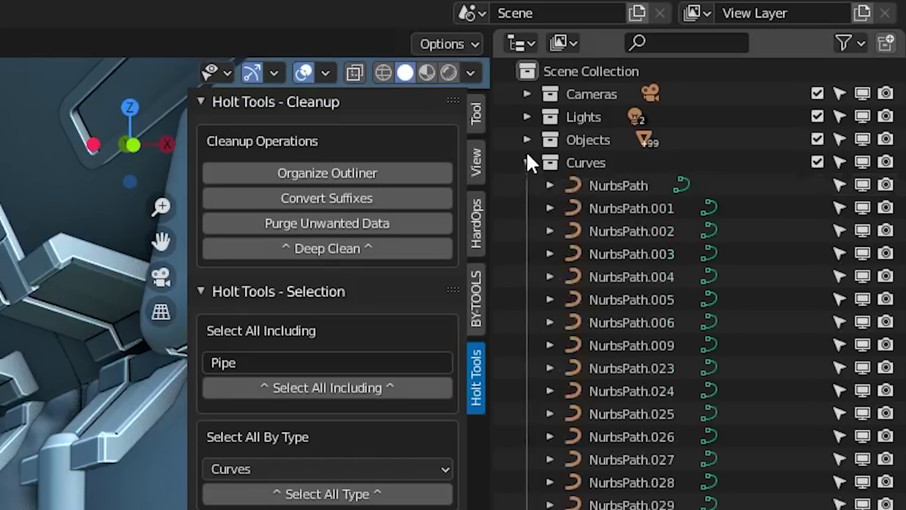
{"action": "left_click", "coordinate": [527, 139]}
{"action": "left_click", "coordinate": [526, 117]}
{"action": "left_click", "coordinate": [526, 95]}
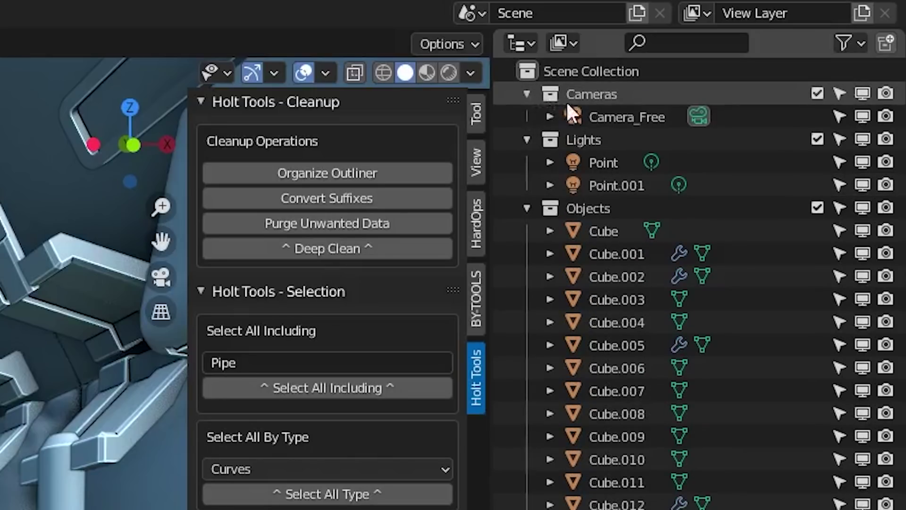
{"action": "left_click_drag", "start_coordinate": [524, 94], "coordinate": [535, 273]}
{"action": "middle_click_drag", "start_coordinate": [94, 283], "coordinate": [118, 292]}
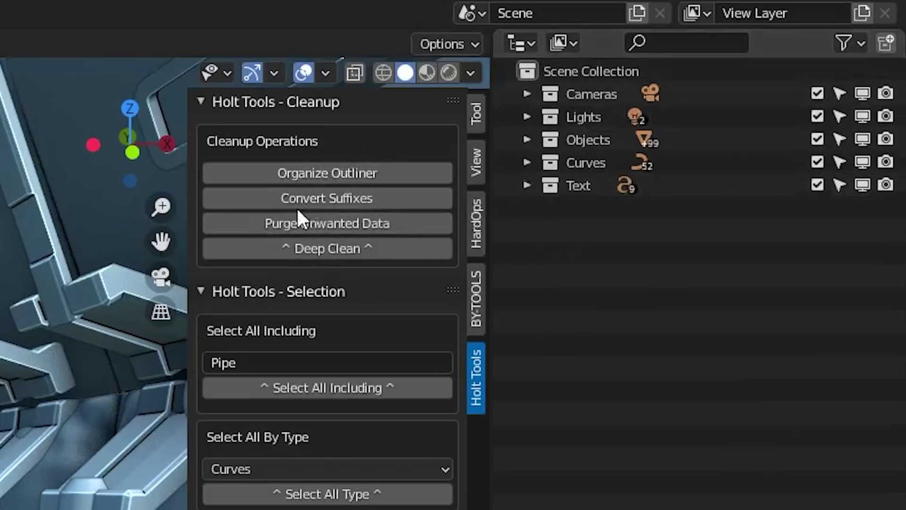
Expand all outliner collections and convert the object names' dotted number suffixes with Convert Suffixes.
{"action": "left_click_drag", "start_coordinate": [527, 187], "coordinate": [526, 94]}
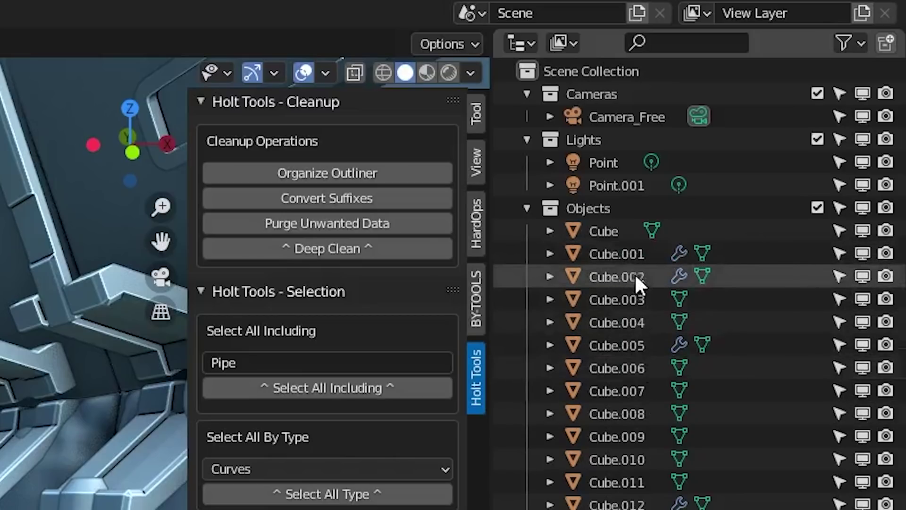
{"action": "scroll", "coordinate": [639, 404], "scroll_direction": "down", "scroll_amount": 7}
{"action": "scroll", "coordinate": [635, 428], "scroll_direction": "down", "scroll_amount": 7}
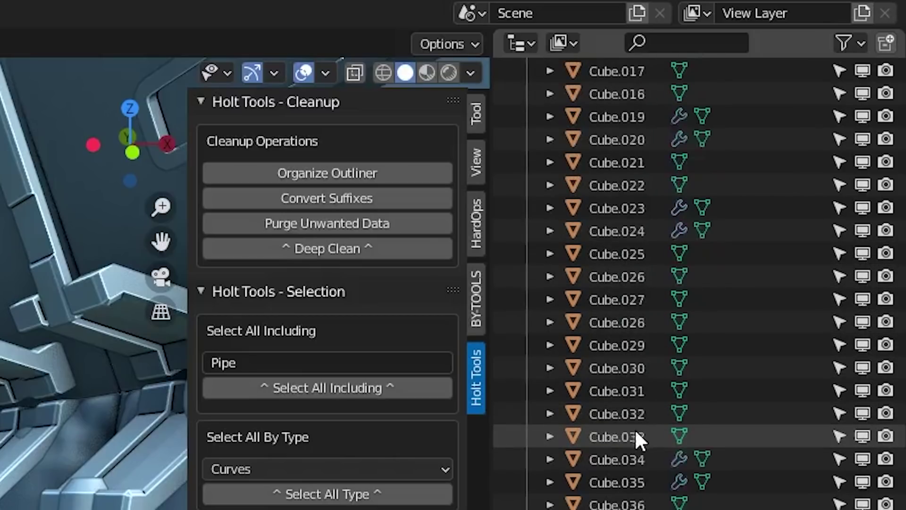
{"action": "scroll", "coordinate": [636, 410], "scroll_direction": "up", "scroll_amount": 12}
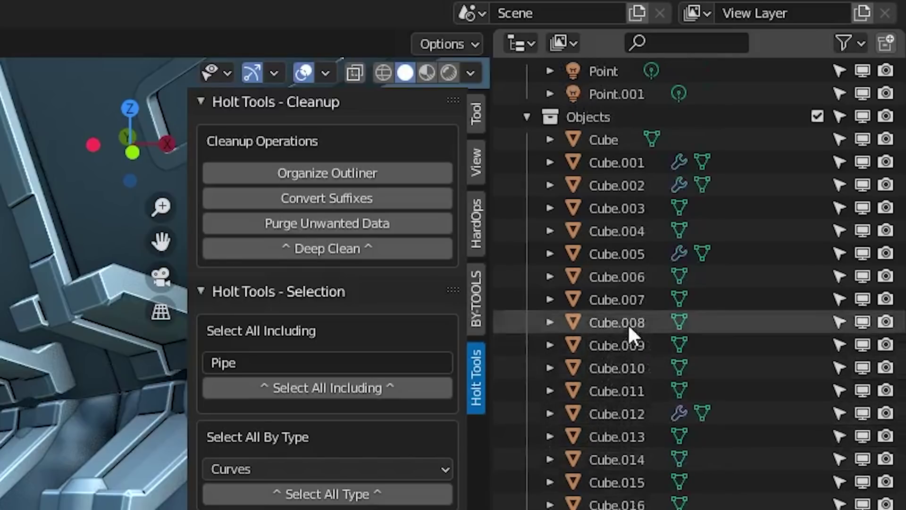
{"action": "scroll", "coordinate": [629, 222], "scroll_direction": "up", "scroll_amount": 2}
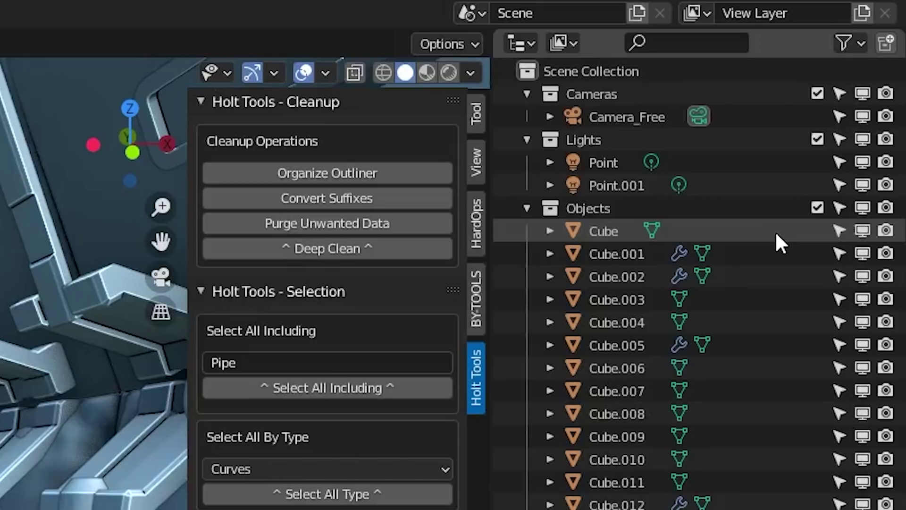
{"action": "left_click", "coordinate": [306, 200]}
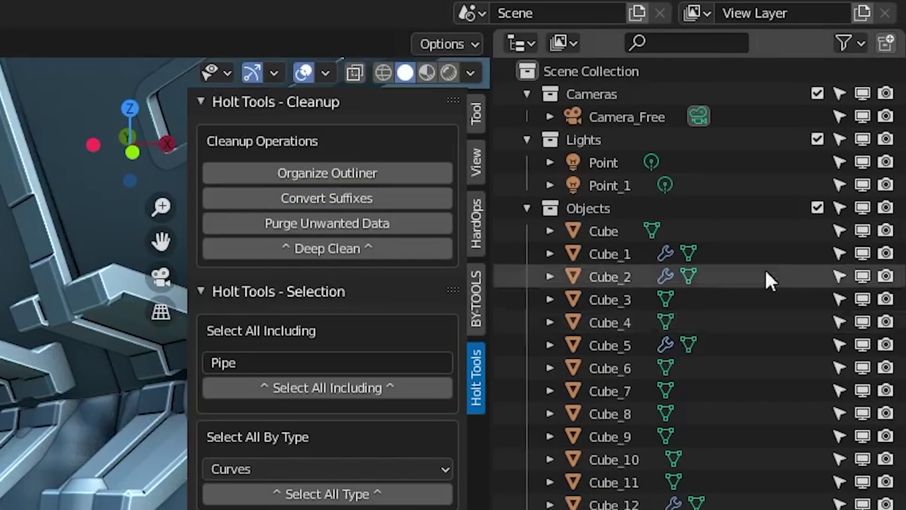
{"action": "mouse_move", "coordinate": [899, 108]}
{"action": "left_mouse_down"}
{"action": "mouse_move", "coordinate": [889, 268]}
{"action": "mouse_move", "coordinate": [896, 460]}
{"action": "mouse_move", "coordinate": [894, 92]}
{"action": "left_mouse_up"}
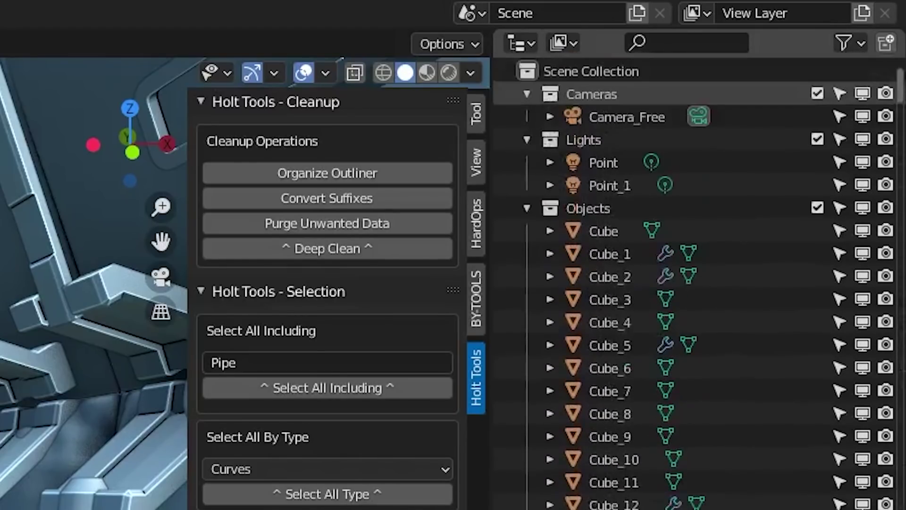
Duplicate the Cube_1 object three times.
{"action": "left_click", "coordinate": [612, 253]}
{"action": "key", "text": "shift+d"}
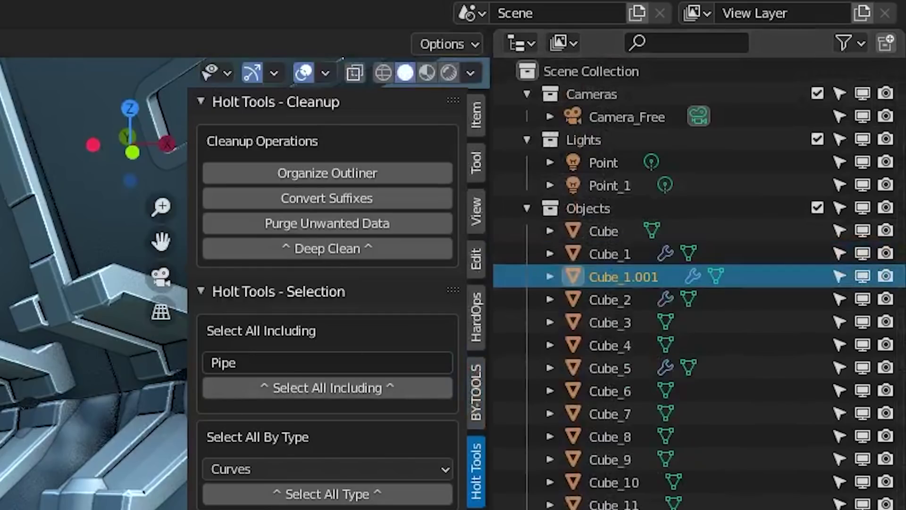
{"action": "key", "text": "shift+d"}
{"action": "key", "text": "shift+d"}
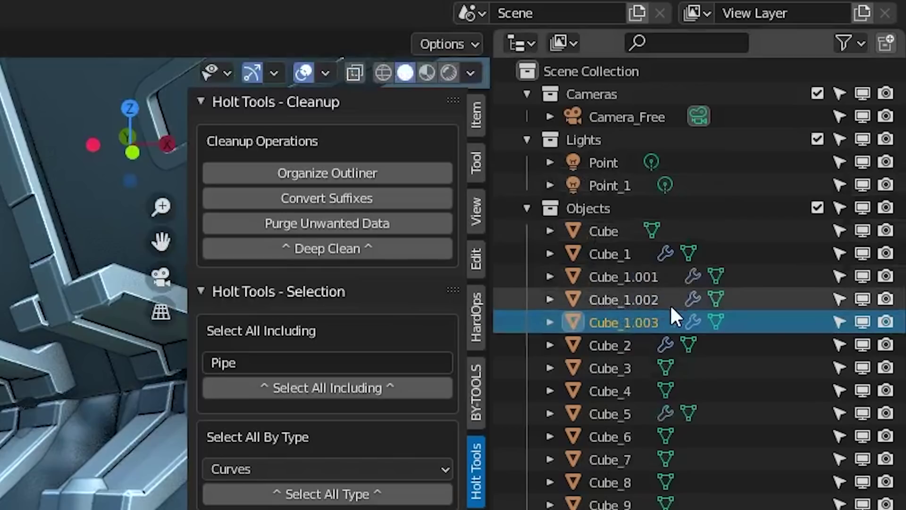
Run Convert Suffixes again on the duplicated cubes and check their new names in the outliner.
{"action": "left_click", "coordinate": [370, 198]}
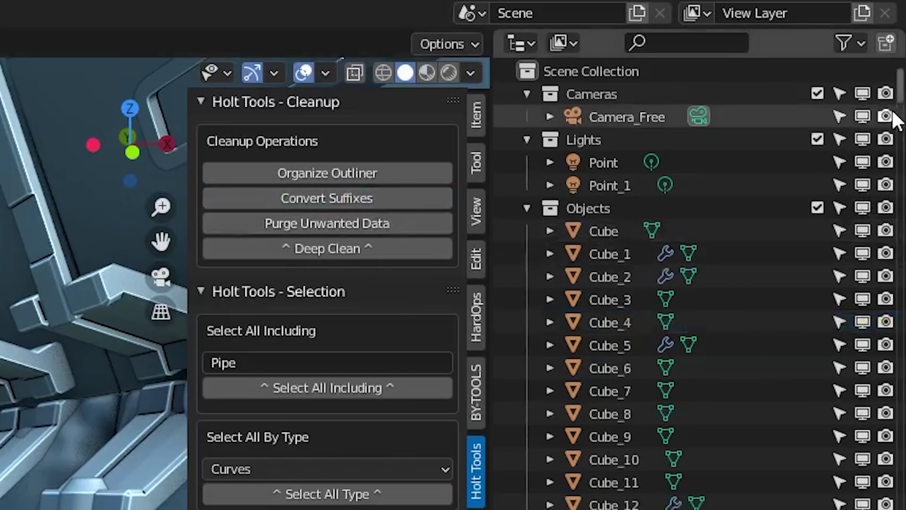
{"action": "left_click_drag", "start_coordinate": [902, 94], "coordinate": [900, 224]}
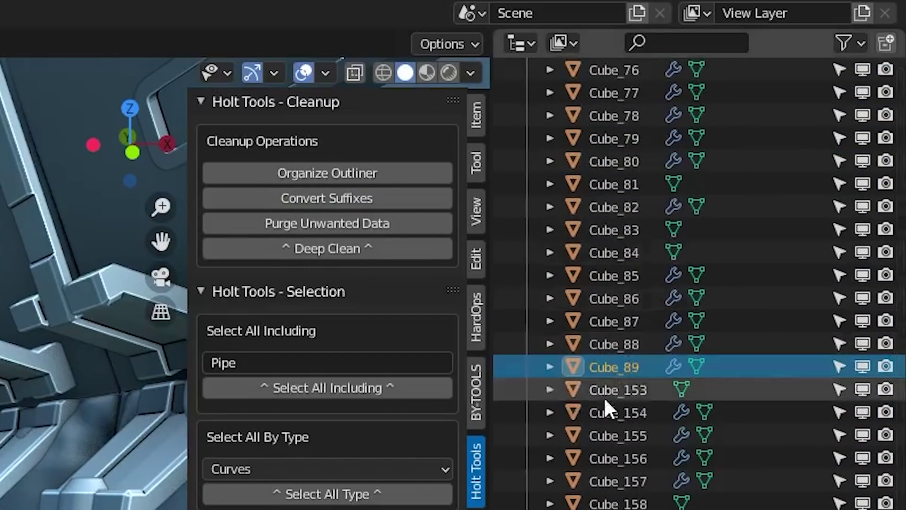
{"action": "left_click_drag", "start_coordinate": [902, 229], "coordinate": [903, 90]}
Undo the suffix conversion and the cube duplications.
{"action": "key", "text": "ctrl+z"}
{"action": "key", "text": "ctrl+z"}
{"action": "key", "text": "ctrl+z"}
{"action": "key", "text": "ctrl+z"}
{"action": "key", "text": "ctrl+z"}
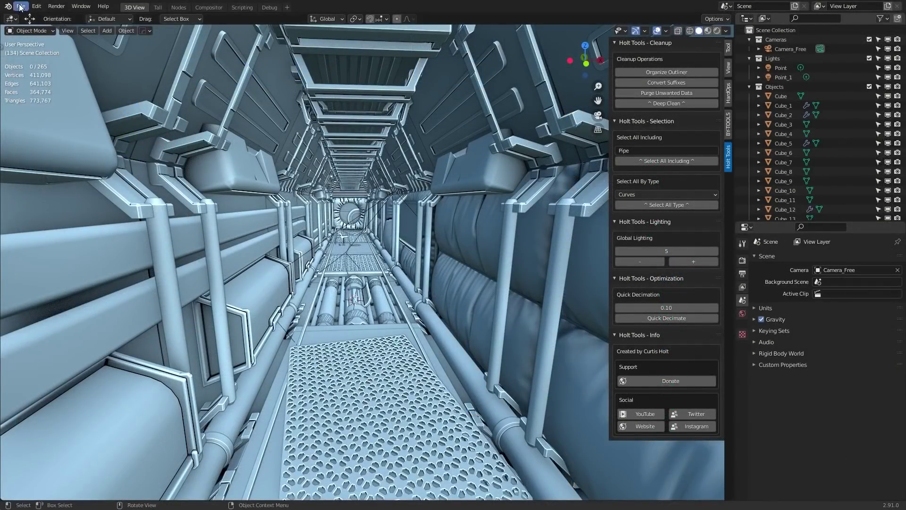
Run Deep Clean to organize the outliner, convert the name suffixes and purge unwanted data in one operation.
{"action": "left_click", "coordinate": [20, 7]}
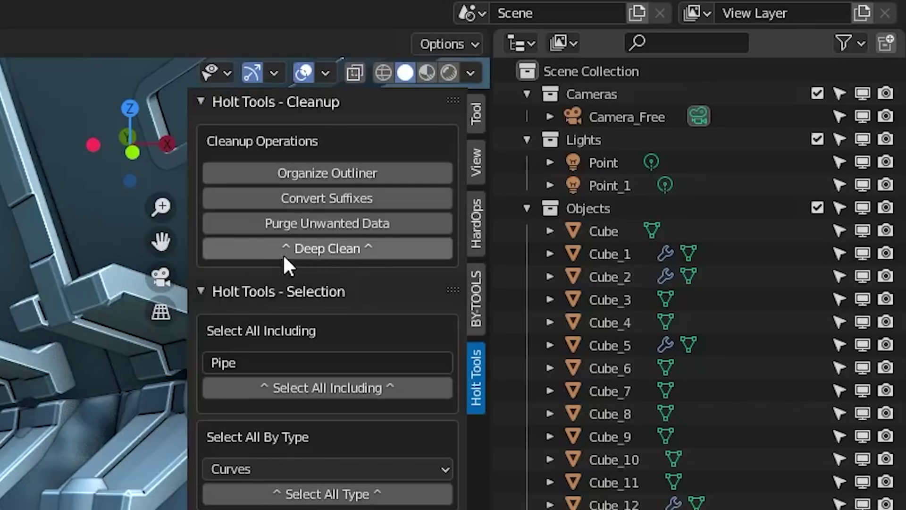
{"action": "left_click", "coordinate": [283, 255]}
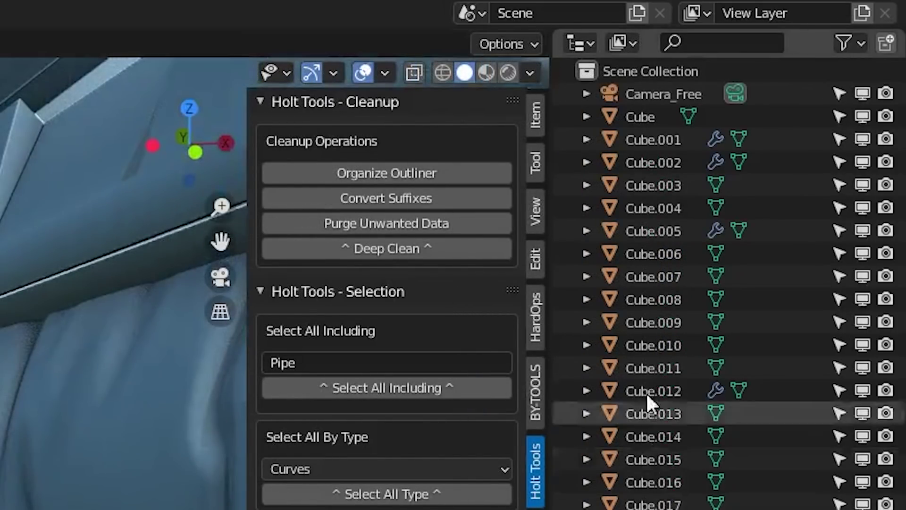
{"action": "left_click", "coordinate": [440, 248]}
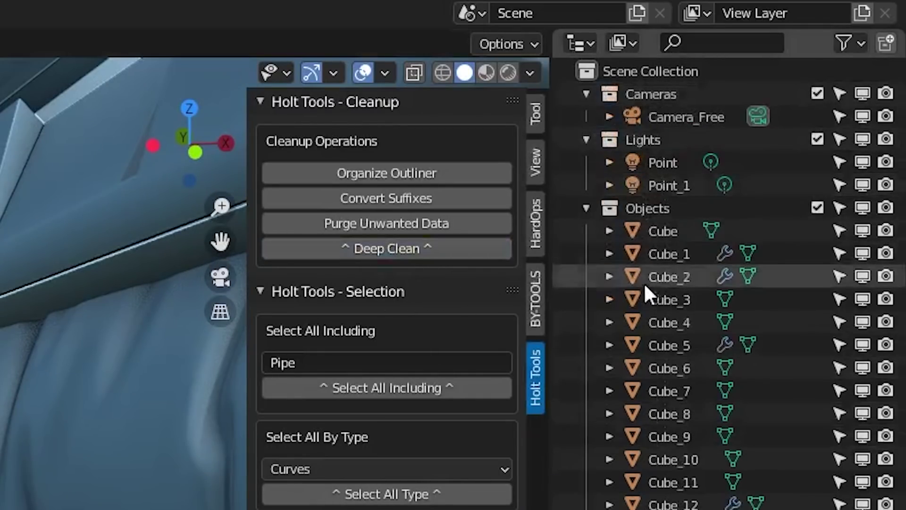
{"action": "scroll", "coordinate": [708, 236], "scroll_direction": "down", "scroll_amount": 10}
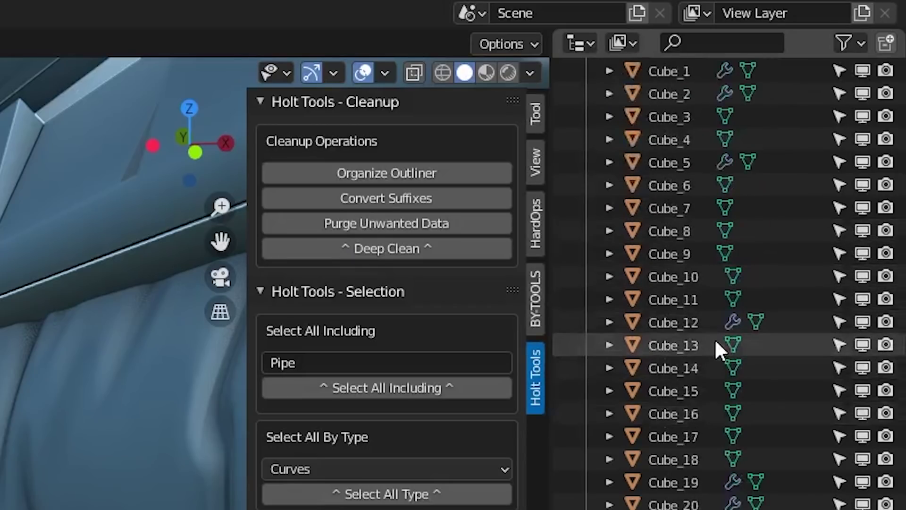
{"action": "left_click", "coordinate": [397, 248]}
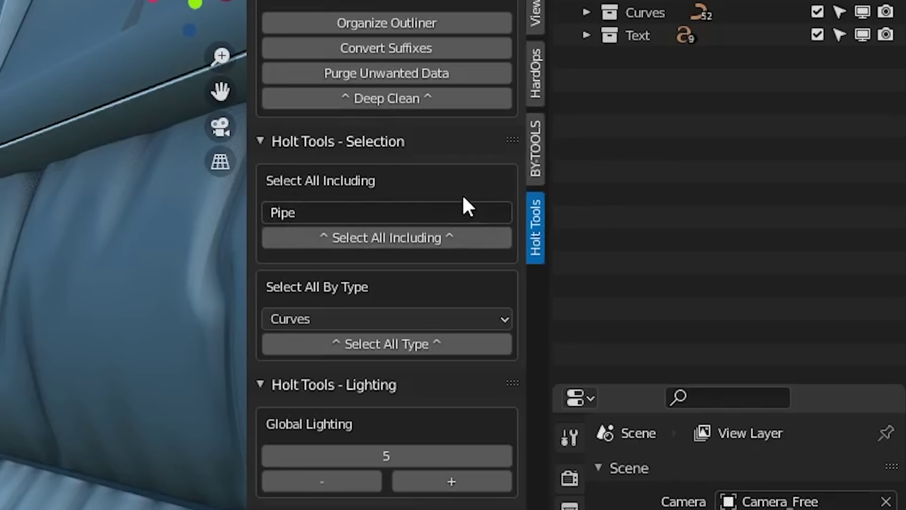
Set the Select All Including text to Cube, select every matching object and frame the selection.
{"action": "left_click", "coordinate": [398, 213]}
{"action": "left_click", "coordinate": [398, 212]}
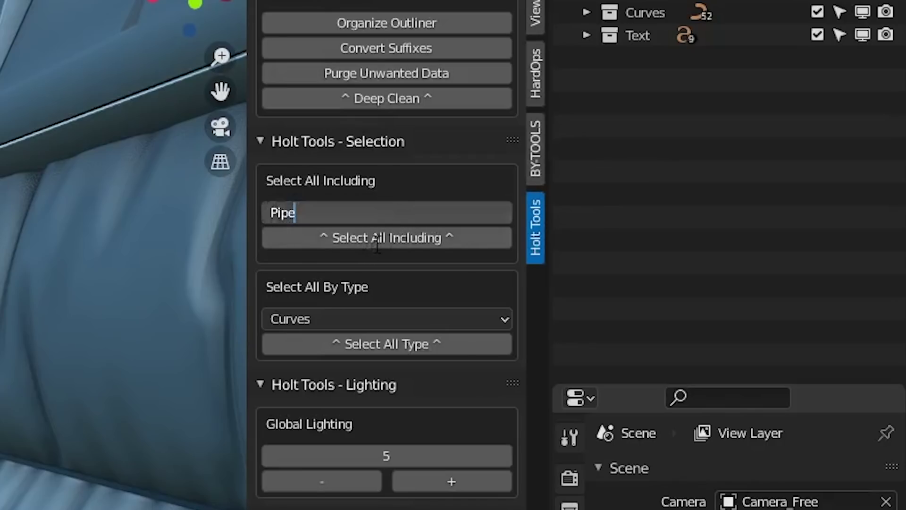
{"action": "double_click", "coordinate": [375, 205]}
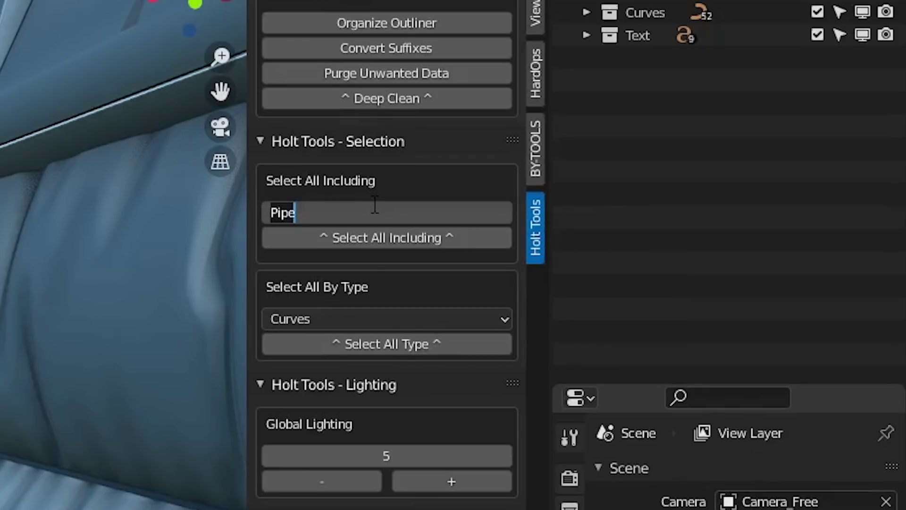
{"action": "type", "text": "Cube"}
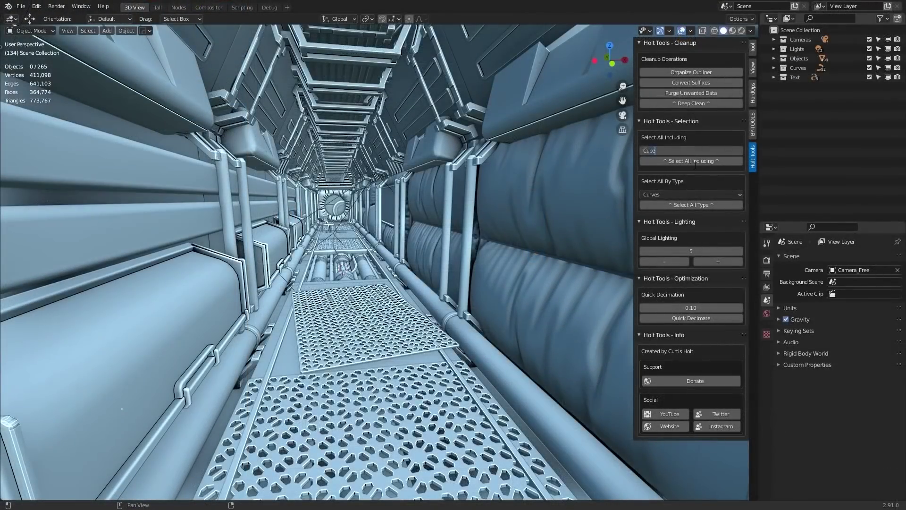
{"action": "key", "text": "Return"}
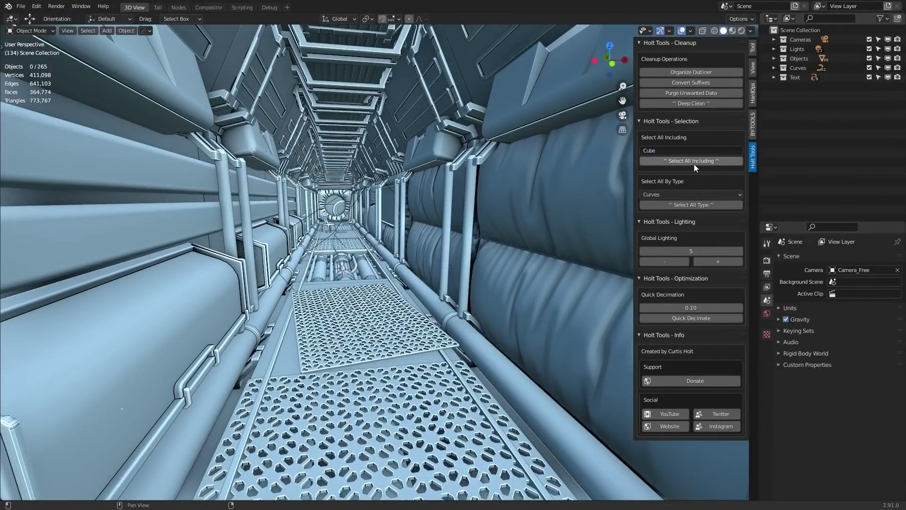
{"action": "left_click", "coordinate": [693, 161]}
{"action": "key", "text": "KP_Decimal"}
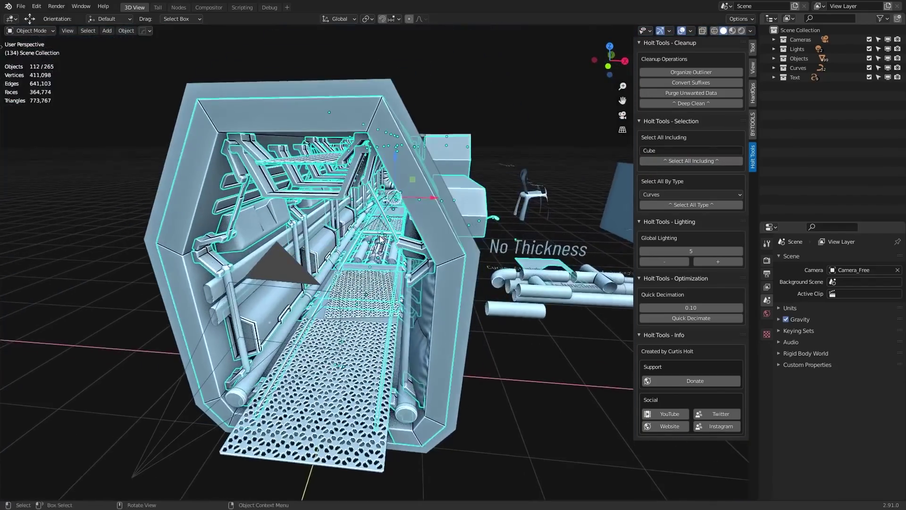
Try moving all the selected Cube objects freely in the viewport.
{"action": "middle_click_drag", "start_coordinate": [380, 239], "coordinate": [410, 223]}
{"action": "key", "text": "g"}
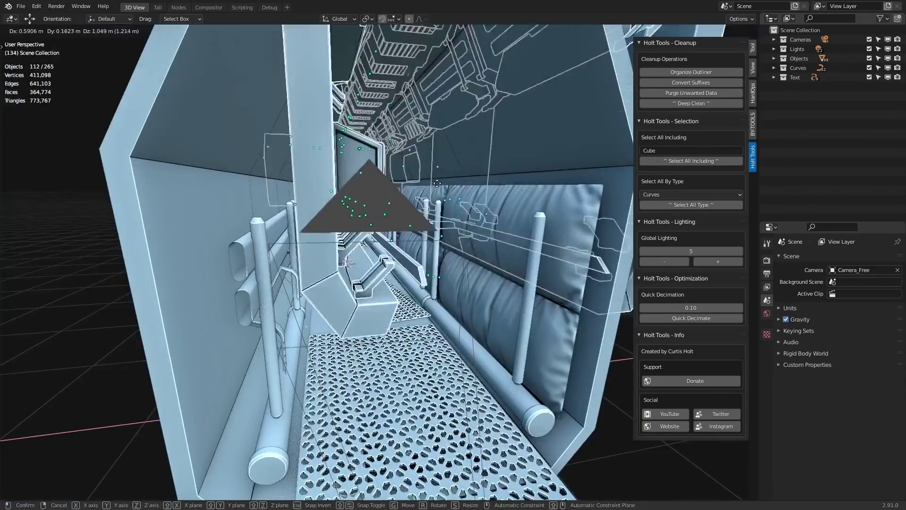
{"action": "right_click", "coordinate": [436, 183]}
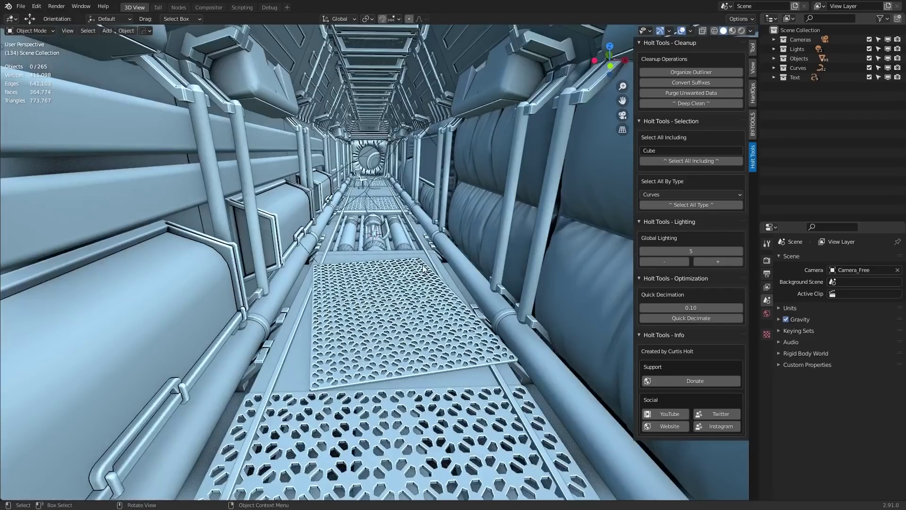
Select the pipe object beneath the corridor's floor grating and inspect it up close.
{"action": "scroll", "coordinate": [413, 247], "scroll_direction": "down", "scroll_amount": 10}
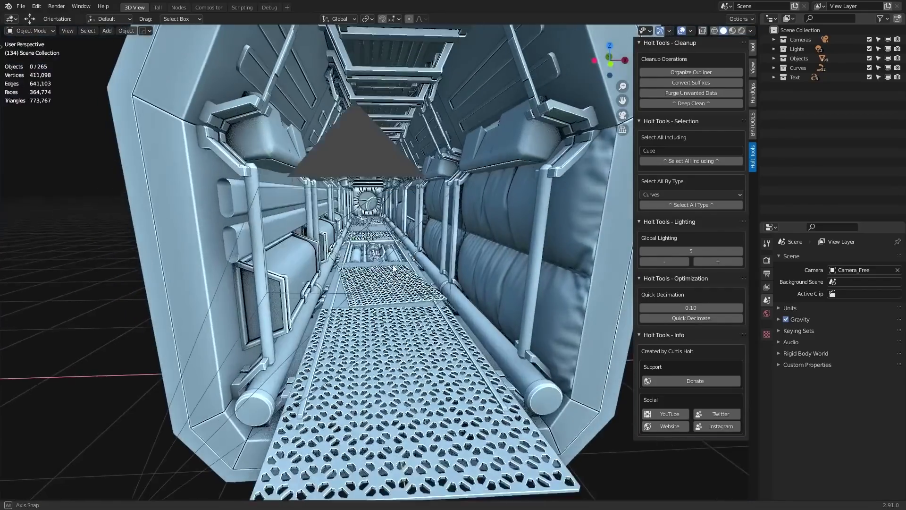
{"action": "left_click", "coordinate": [369, 295]}
{"action": "middle_click_drag", "start_coordinate": [369, 295], "coordinate": [381, 294]}
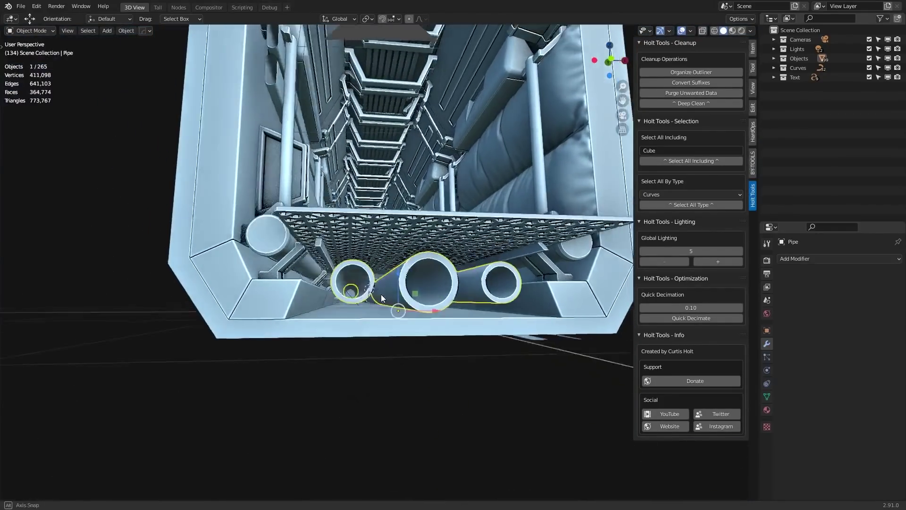
{"action": "scroll", "coordinate": [381, 293], "scroll_direction": "up", "scroll_amount": 3}
{"action": "scroll", "coordinate": [370, 312], "scroll_direction": "up", "scroll_amount": 4}
{"action": "key", "text": "shift+grave"}
{"action": "key", "text": "w"}
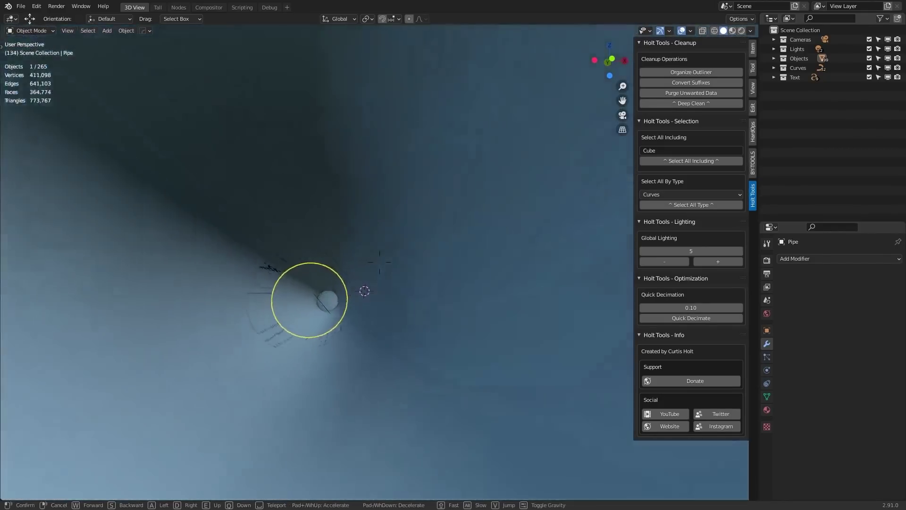
{"action": "right_click", "coordinate": [380, 262]}
Select another pipe beneath the floor to check its object name.
{"action": "middle_click_drag", "start_coordinate": [378, 264], "coordinate": [259, 284]}
{"action": "scroll", "coordinate": [344, 285], "scroll_direction": "up", "scroll_amount": 2}
{"action": "left_click", "coordinate": [304, 285]}
{"action": "scroll", "coordinate": [297, 285], "scroll_direction": "up", "scroll_amount": 2}
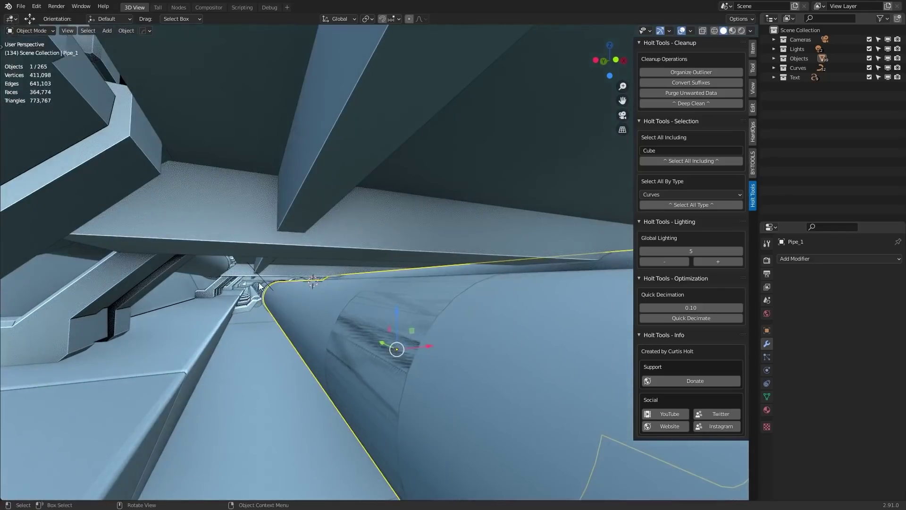
{"action": "scroll", "coordinate": [360, 298], "scroll_direction": "down", "scroll_amount": 4}
{"action": "middle_click_drag", "start_coordinate": [359, 299], "coordinate": [477, 270]}
{"action": "scroll", "coordinate": [444, 272], "scroll_direction": "down", "scroll_amount": 2}
Set the Select All Including text to Pipe and select every matching object.
{"action": "left_click", "coordinate": [665, 151]}
{"action": "type", "text": "Pipe"}
{"action": "key", "text": "Return"}
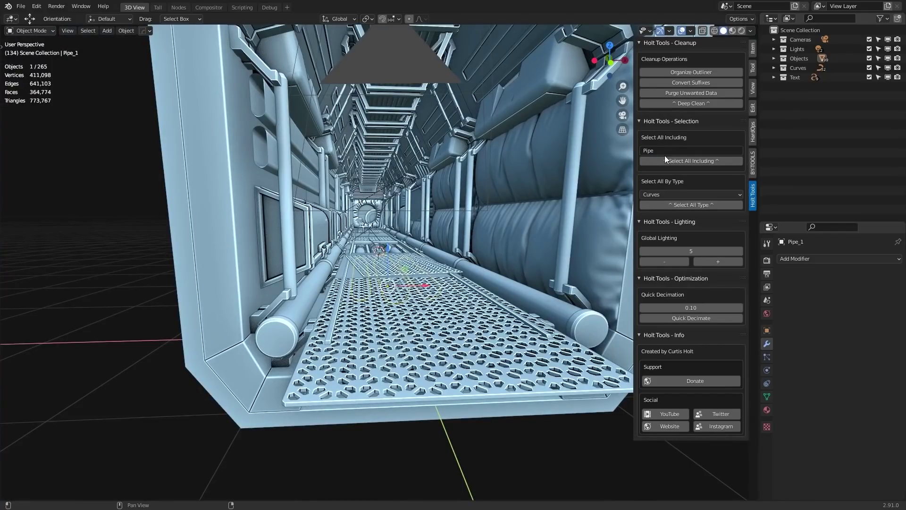
{"action": "left_click", "coordinate": [664, 161]}
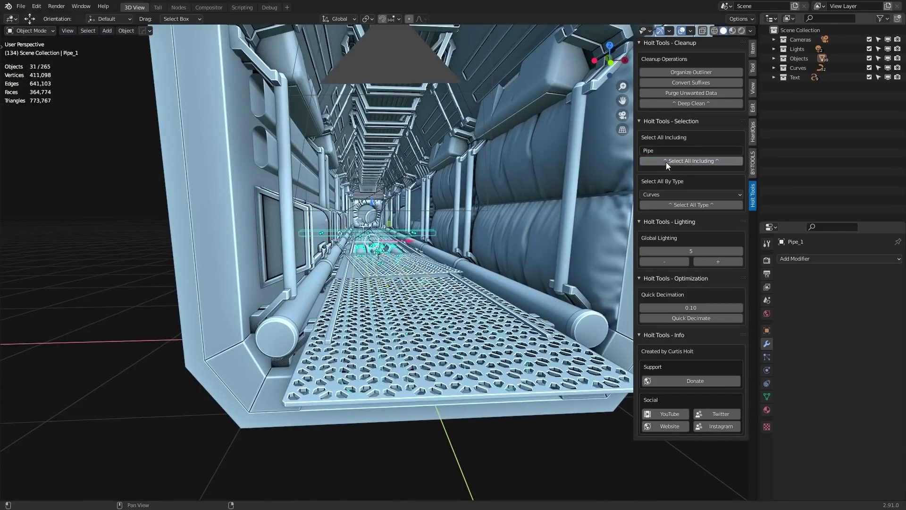
Try moving all the selected Pipe objects freely in the viewport.
{"action": "scroll", "coordinate": [363, 240], "scroll_direction": "up", "scroll_amount": 2}
{"action": "scroll", "coordinate": [362, 239], "scroll_direction": "up", "scroll_amount": 1}
{"action": "key", "text": "g"}
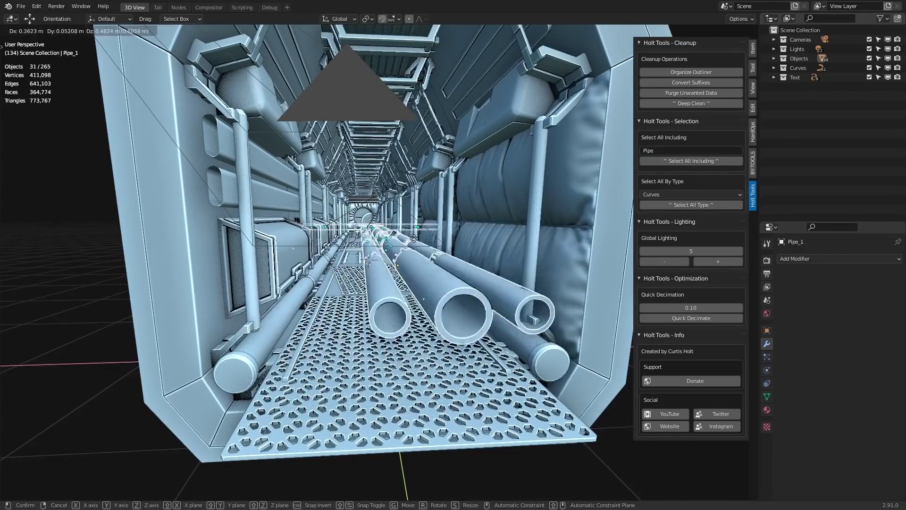
{"action": "key", "text": "Escape"}
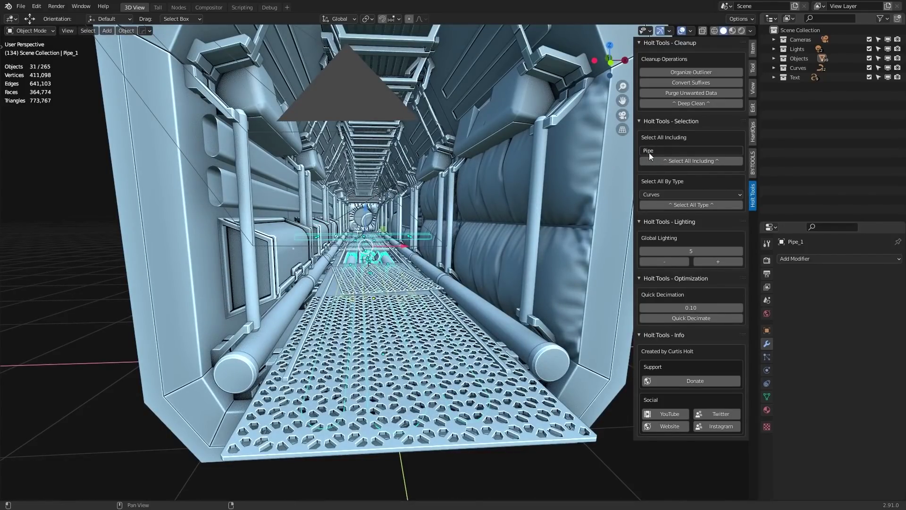
Select the ribbed collar detail on the middle pipe beneath the floor to check its object name.
{"action": "scroll", "coordinate": [464, 236], "scroll_direction": "up", "scroll_amount": 6}
{"action": "middle_click_drag", "start_coordinate": [377, 238], "coordinate": [395, 267]}
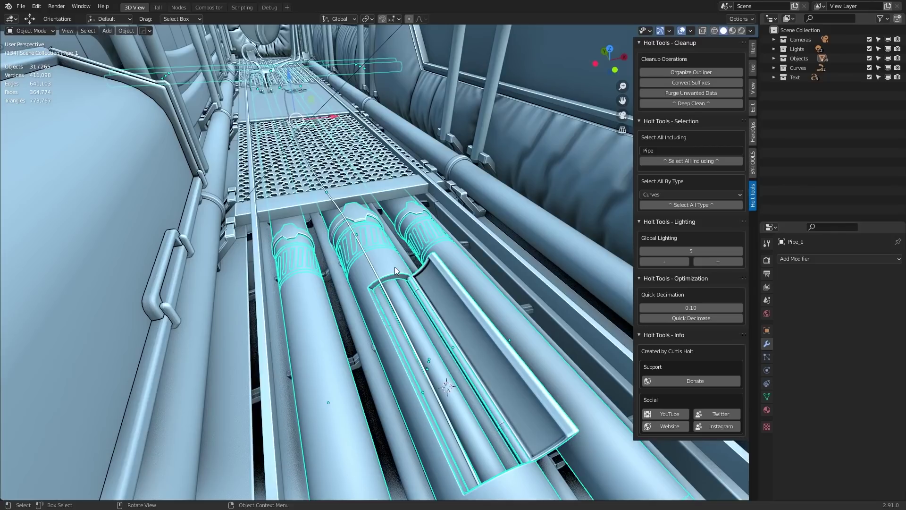
{"action": "middle_click_drag", "start_coordinate": [390, 268], "coordinate": [355, 196]}
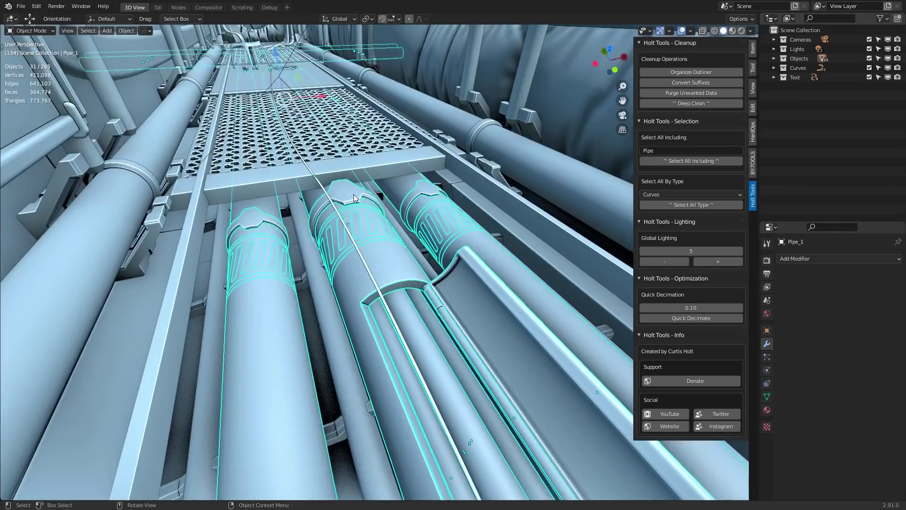
{"action": "left_click", "coordinate": [349, 193]}
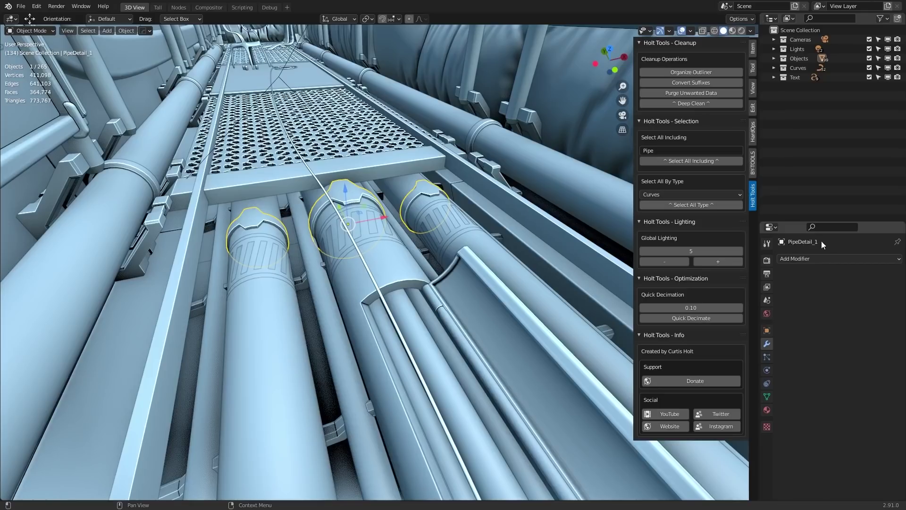
Select every object including Pipe again and try moving the pipes together with their detail pieces.
{"action": "scroll", "coordinate": [448, 262], "scroll_direction": "down", "scroll_amount": 1}
{"action": "middle_click_drag", "start_coordinate": [427, 259], "coordinate": [410, 236]}
{"action": "left_click", "coordinate": [670, 162]}
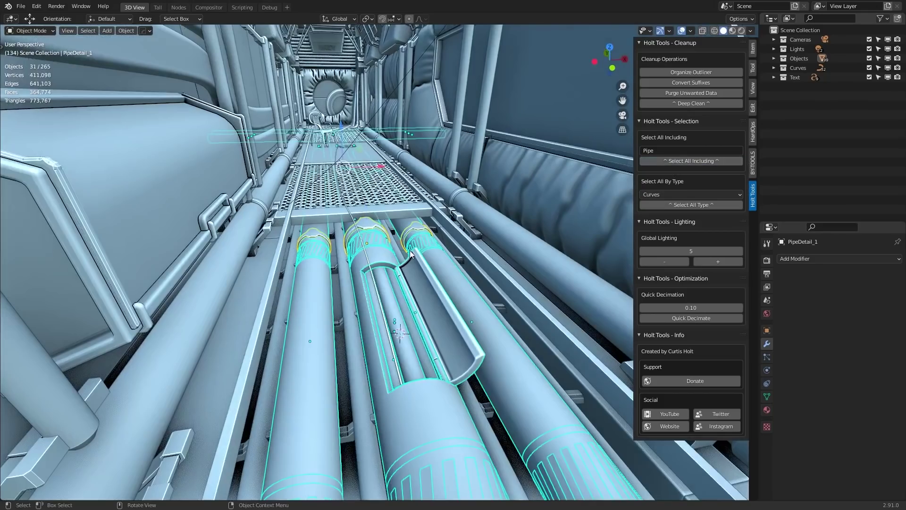
{"action": "key", "text": "g"}
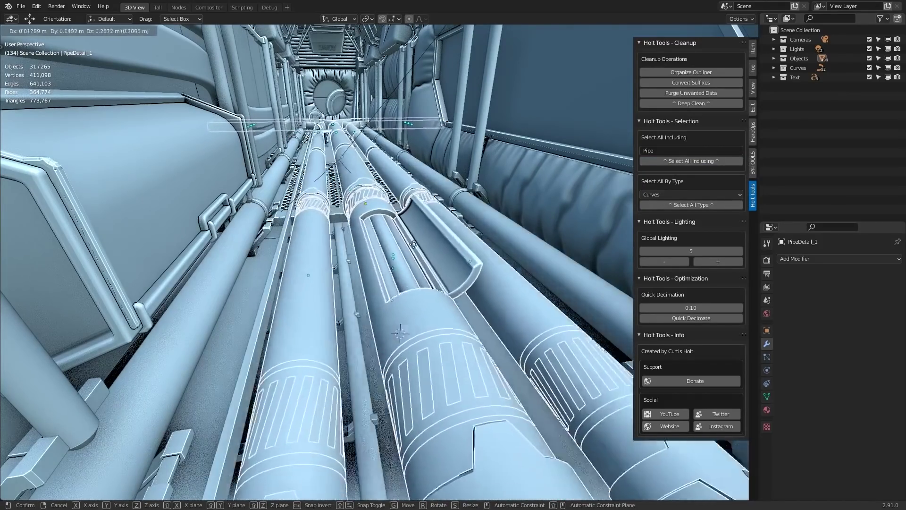
{"action": "right_click", "coordinate": [478, 228]}
Set the Select All Including text to PipeDetail and select only the matching detail pieces.
{"action": "middle_click_drag", "start_coordinate": [478, 229], "coordinate": [479, 237]}
{"action": "left_click", "coordinate": [675, 152]}
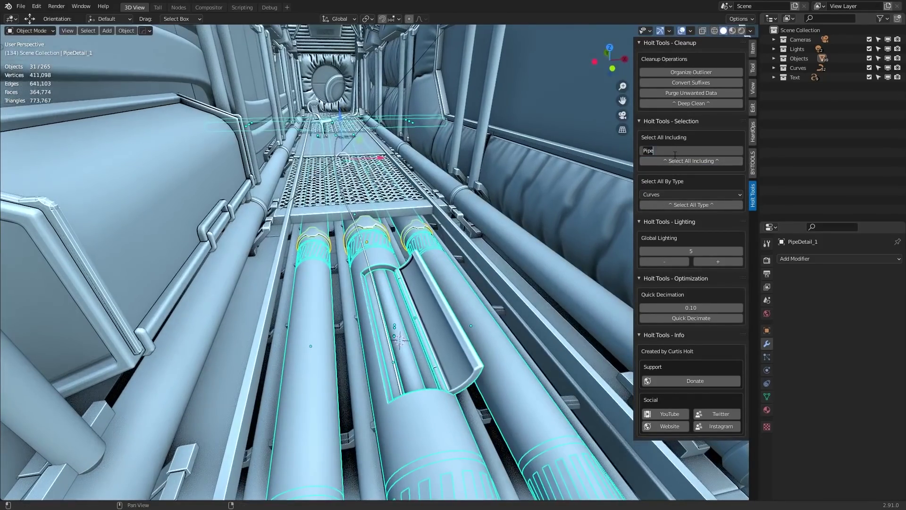
{"action": "left_click", "coordinate": [675, 154]}
{"action": "type", "text": "Detail"}
{"action": "key", "text": "Return"}
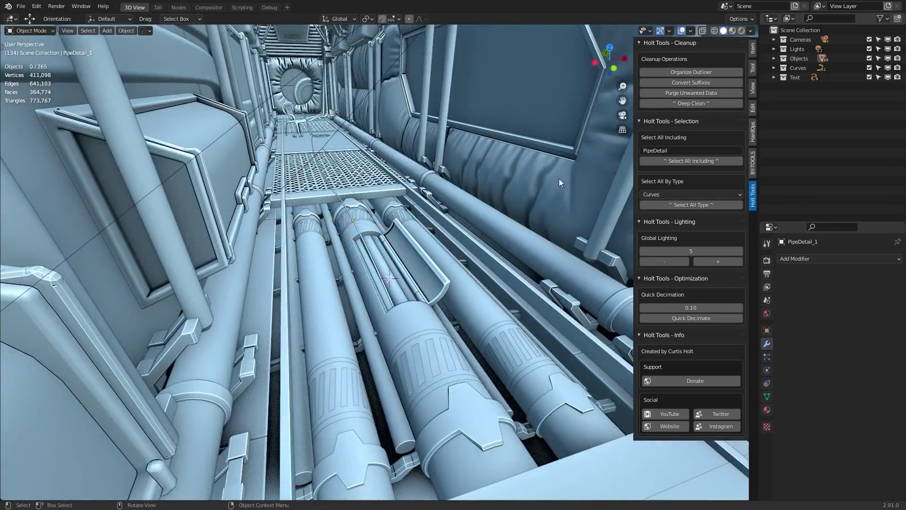
{"action": "left_click", "coordinate": [655, 161]}
Try moving the selected PipeDetail objects freely away from the pipes.
{"action": "key", "text": "g"}
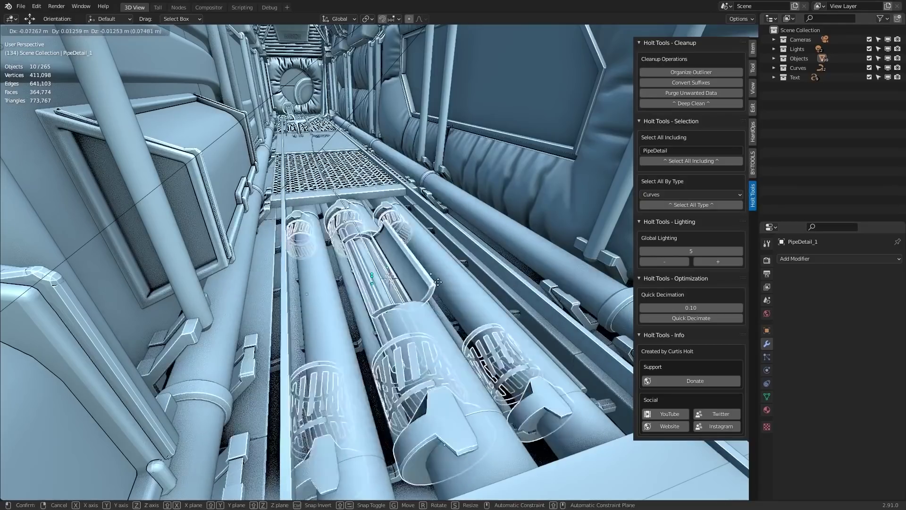
{"action": "right_click", "coordinate": [454, 265]}
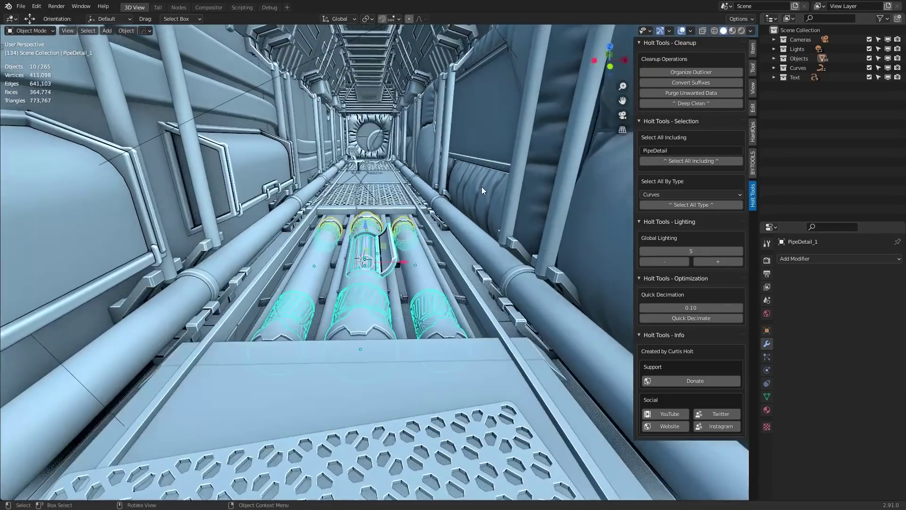
{"action": "key", "text": "g"}
{"action": "right_click", "coordinate": [458, 164]}
Choose Curves as the Select All By Type option and select every curve in the scene.
{"action": "middle_click_drag", "start_coordinate": [454, 194], "coordinate": [460, 183]}
{"action": "scroll", "coordinate": [460, 183], "scroll_direction": "down", "scroll_amount": 4}
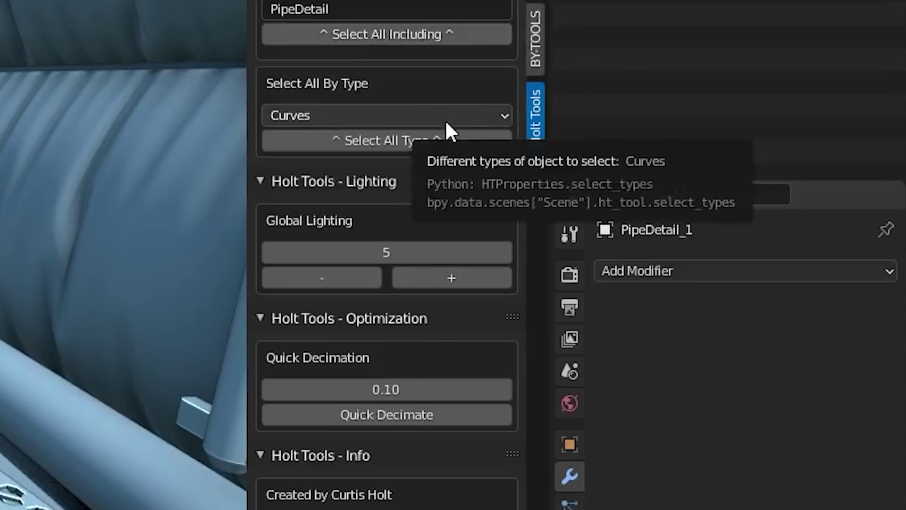
{"action": "left_click", "coordinate": [306, 116]}
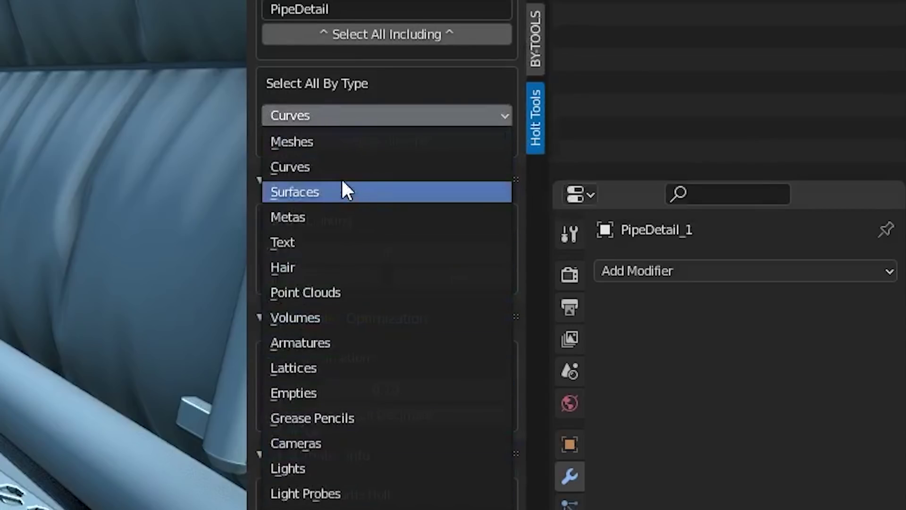
{"action": "left_click", "coordinate": [335, 166]}
{"action": "left_click", "coordinate": [681, 206]}
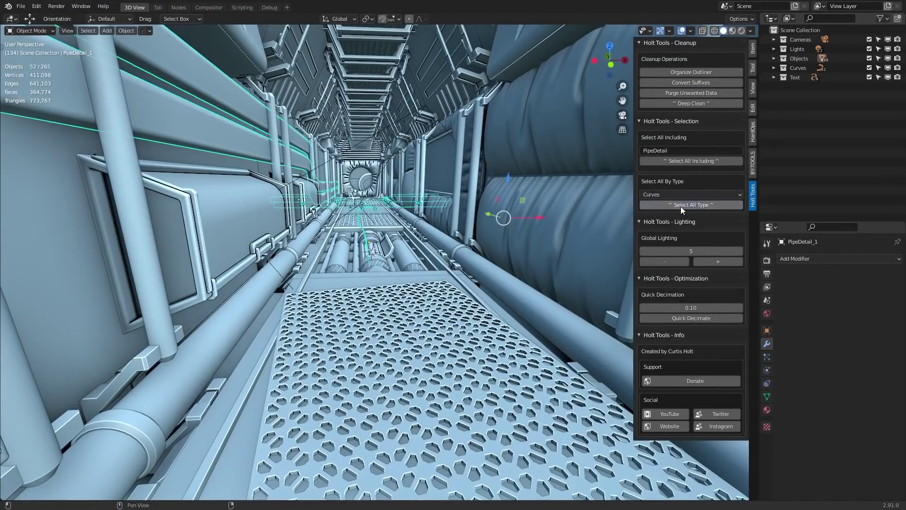
Try moving the selected curve objects freely while viewing them along the corridor.
{"action": "middle_click_drag", "start_coordinate": [346, 167], "coordinate": [393, 202], "text": "shift"}
{"action": "key", "text": "g"}
{"action": "right_click", "coordinate": [402, 199]}
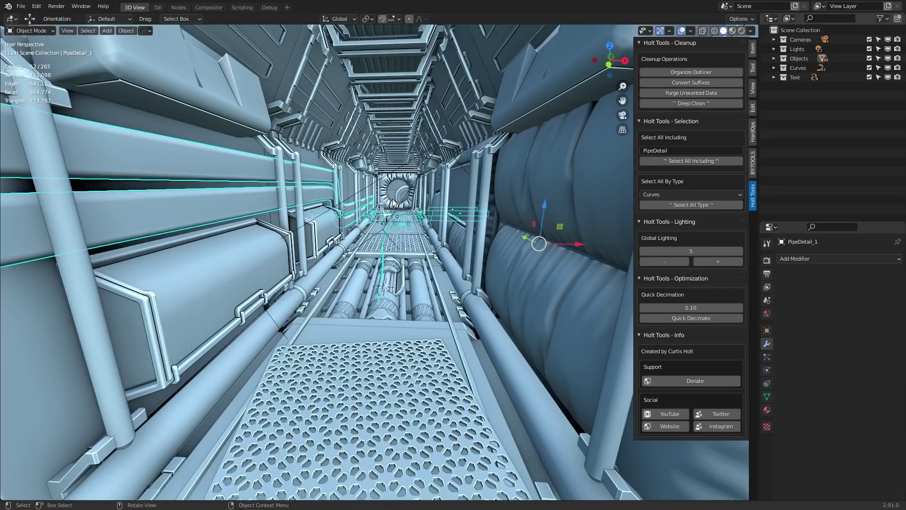
{"action": "middle_click_drag", "start_coordinate": [393, 201], "coordinate": [462, 288]}
{"action": "key", "text": "g"}
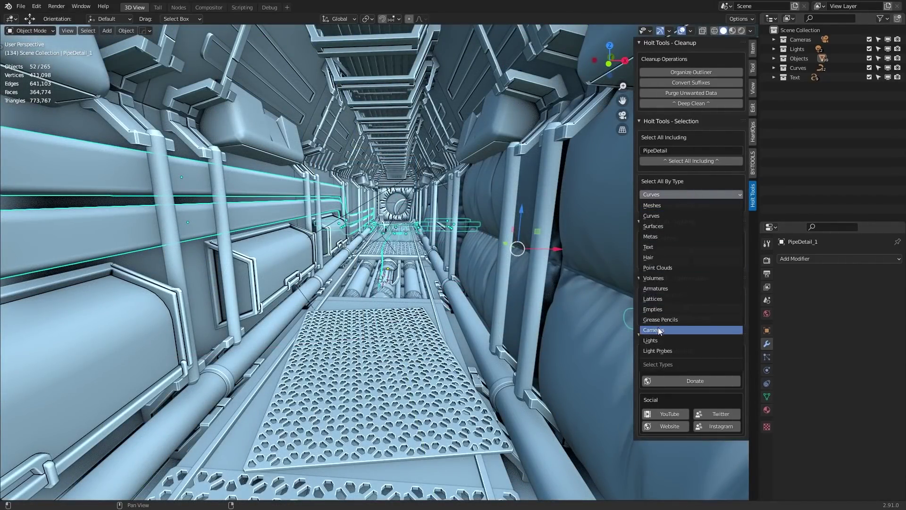
Use Select All By Type to select all Cameras, followed by all Text objects.
{"action": "left_click", "coordinate": [658, 330]}
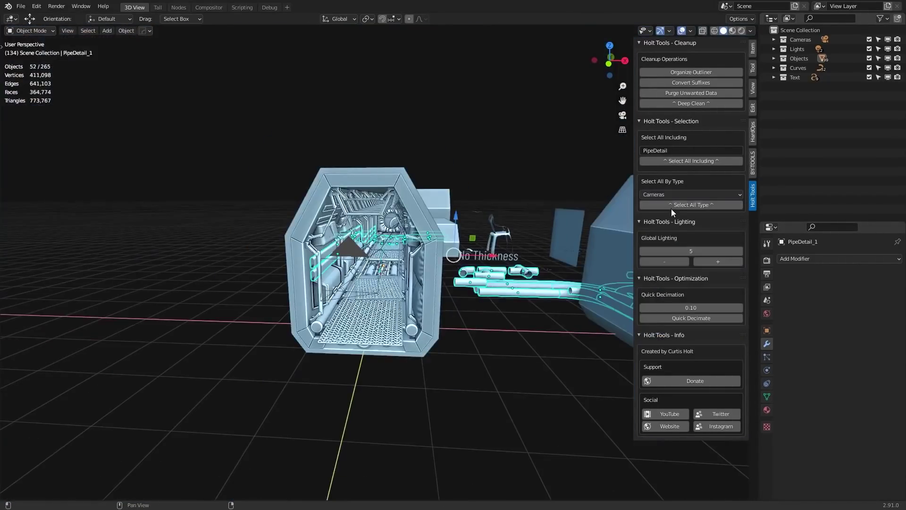
{"action": "left_click", "coordinate": [675, 206]}
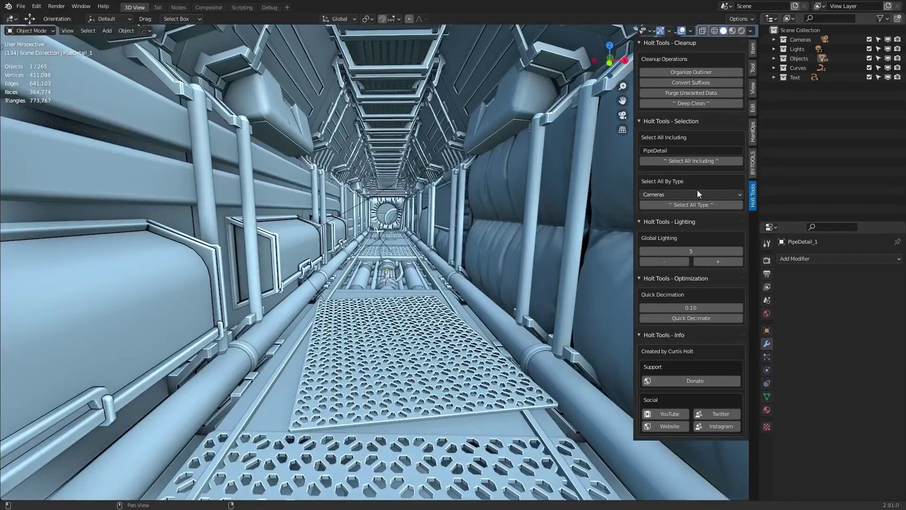
{"action": "left_click", "coordinate": [697, 194]}
{"action": "left_click", "coordinate": [667, 249]}
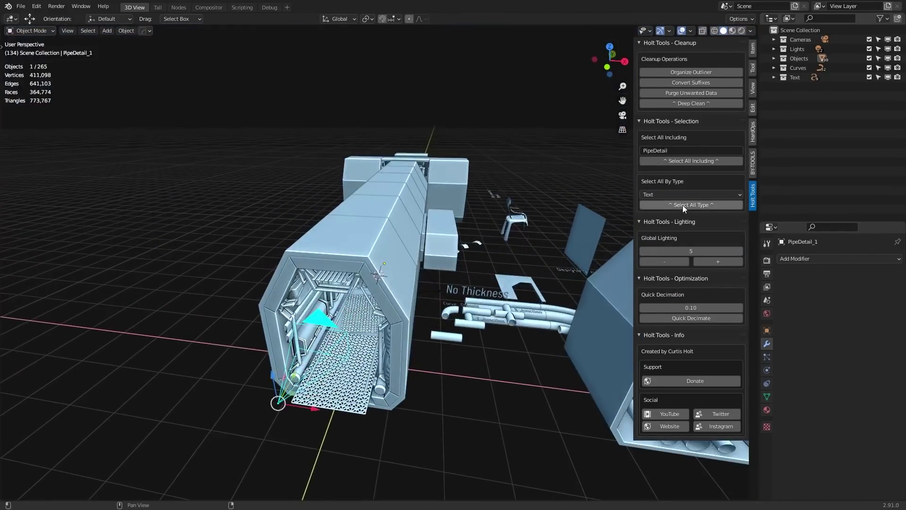
{"action": "left_click", "coordinate": [682, 204]}
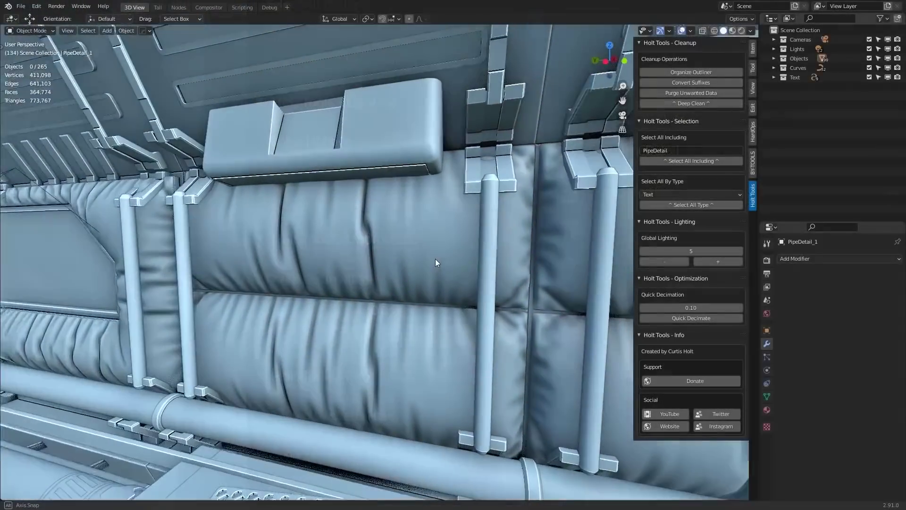
Select the large padded cushion panel on the corridor wall and display the scene in wireframe.
{"action": "middle_click_drag", "start_coordinate": [435, 258], "coordinate": [400, 258]}
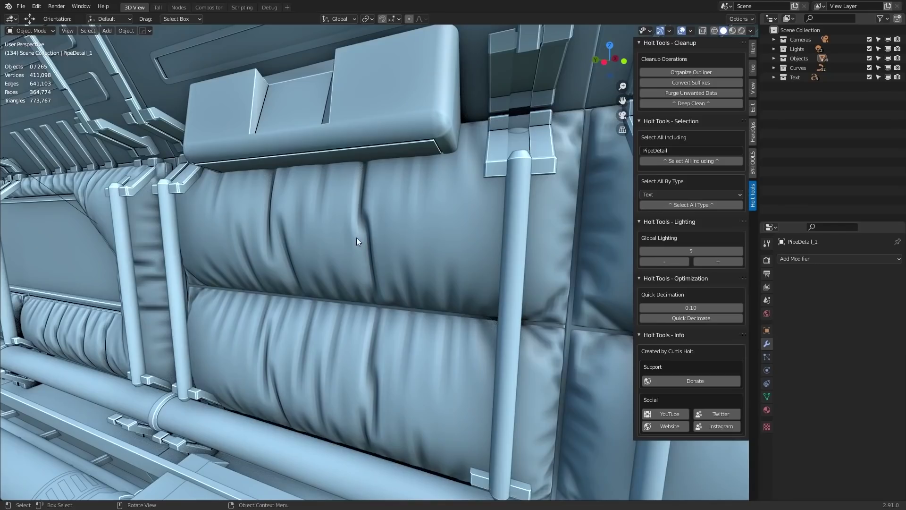
{"action": "left_click", "coordinate": [346, 243]}
{"action": "mouse_move", "coordinate": [344, 244]}
{"action": "middle_mouse_down"}
{"action": "mouse_move", "coordinate": [324, 248]}
{"action": "mouse_move", "coordinate": [324, 234]}
{"action": "mouse_move", "coordinate": [328, 248]}
{"action": "middle_mouse_up"}
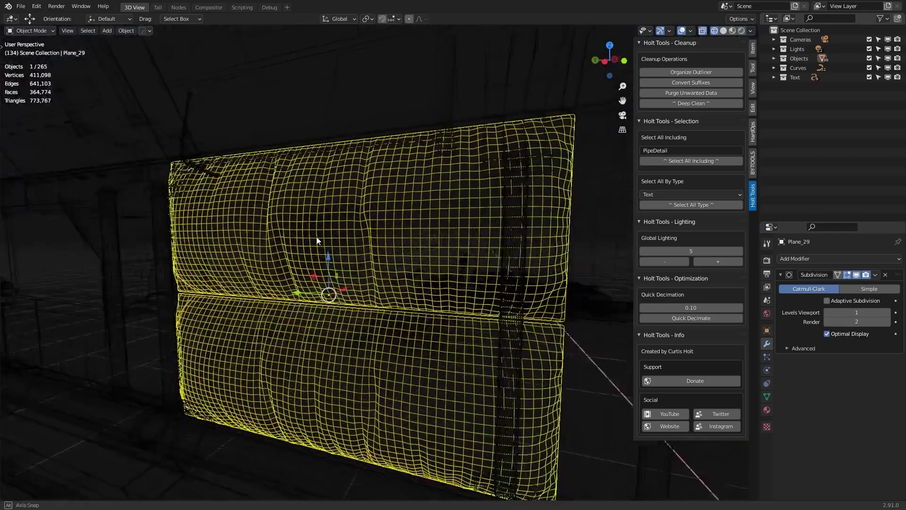
{"action": "middle_click_drag", "start_coordinate": [317, 237], "coordinate": [310, 237]}
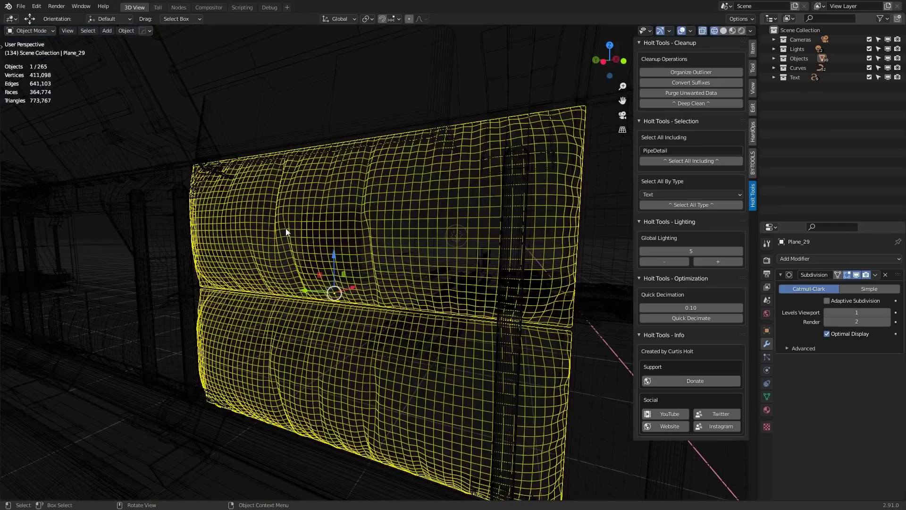
{"action": "middle_click_drag", "start_coordinate": [285, 229], "coordinate": [337, 263]}
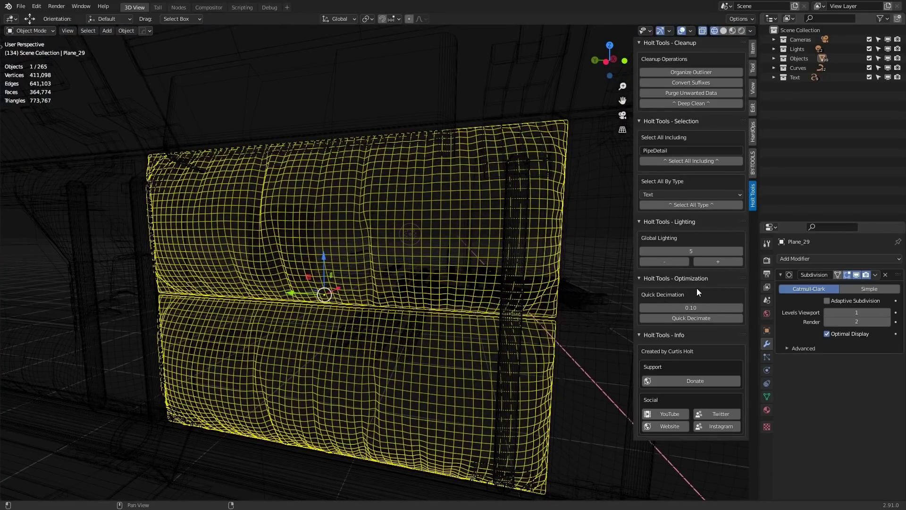
Quick Decimate the padded wall panel at a rate of 0.10, inspect its wireframe and undo the decimation.
{"action": "left_click", "coordinate": [699, 307]}
{"action": "key", "text": "Return"}
{"action": "left_click", "coordinate": [684, 320]}
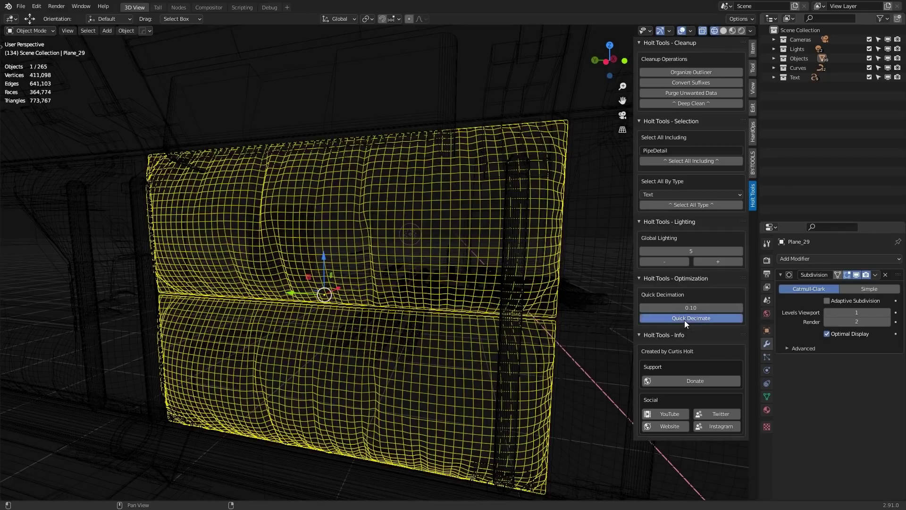
{"action": "middle_click_drag", "start_coordinate": [425, 285], "coordinate": [473, 271]}
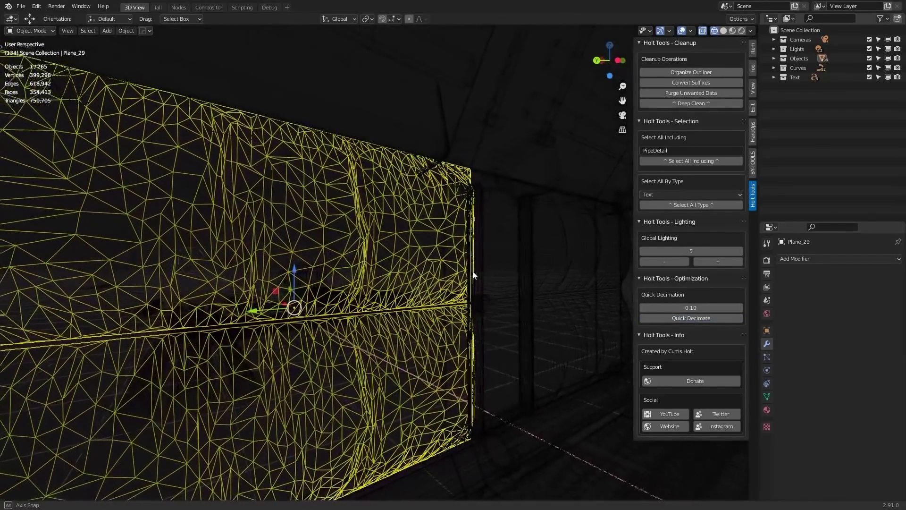
{"action": "middle_click_drag", "start_coordinate": [471, 271], "coordinate": [574, 301]}
{"action": "key", "text": "ctrl+z"}
Set the Quick Decimation rate to 0.05 and decimate the selected padded wall panel.
{"action": "left_click", "coordinate": [656, 309]}
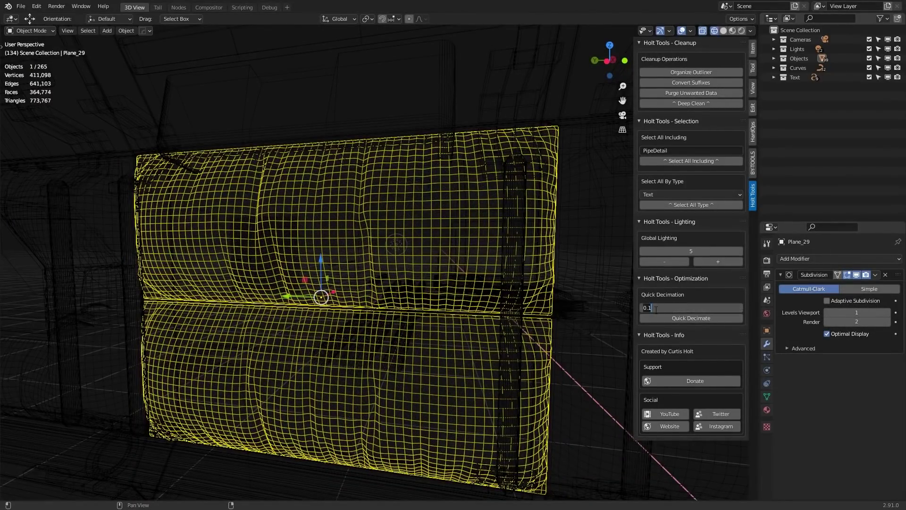
{"action": "type", "text": "0.05"}
{"action": "key", "text": "Return"}
{"action": "left_click", "coordinate": [680, 318]}
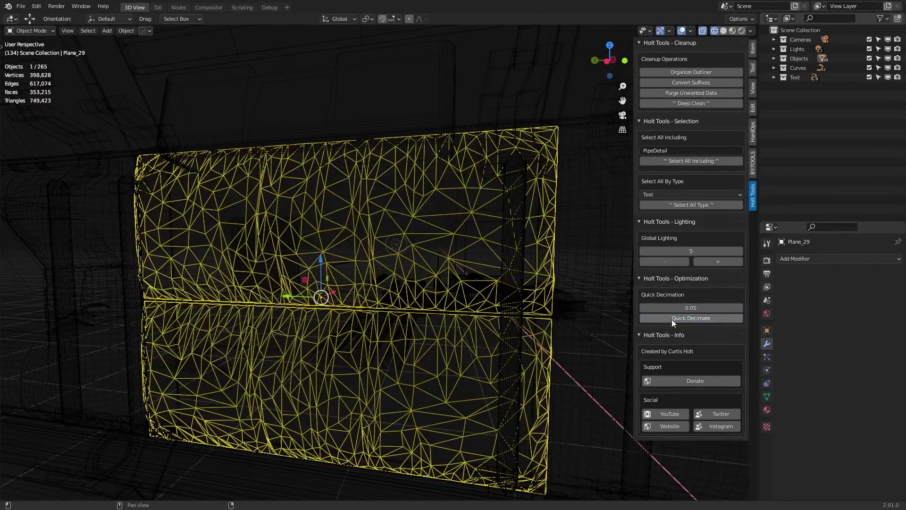
Deselect everything and return the viewport from wireframe to solid shading.
{"action": "mouse_move", "coordinate": [543, 318]}
{"action": "middle_mouse_down"}
{"action": "mouse_move", "coordinate": [429, 319]}
{"action": "mouse_move", "coordinate": [533, 322]}
{"action": "middle_mouse_up"}
{"action": "key", "text": "alt+a"}
{"action": "key", "text": "shift+z"}
Try Quick Decimate at a rate of 0.05 on the neighbouring padded wall panel and undo it.
{"action": "mouse_move", "coordinate": [425, 323]}
{"action": "middle_mouse_down"}
{"action": "mouse_move", "coordinate": [488, 323]}
{"action": "mouse_move", "coordinate": [357, 327]}
{"action": "mouse_move", "coordinate": [307, 339]}
{"action": "mouse_move", "coordinate": [511, 318]}
{"action": "middle_mouse_up"}
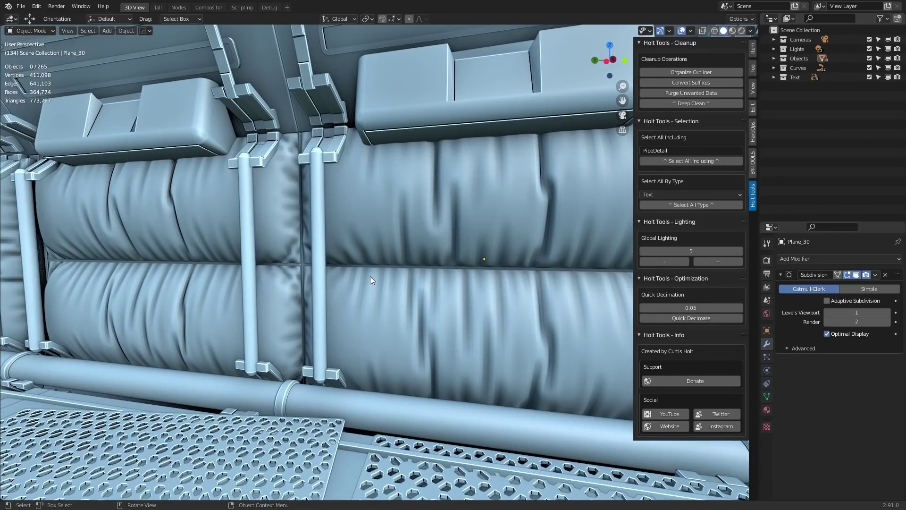
{"action": "left_click", "coordinate": [370, 276]}
{"action": "middle_click_drag", "start_coordinate": [370, 277], "coordinate": [335, 282]}
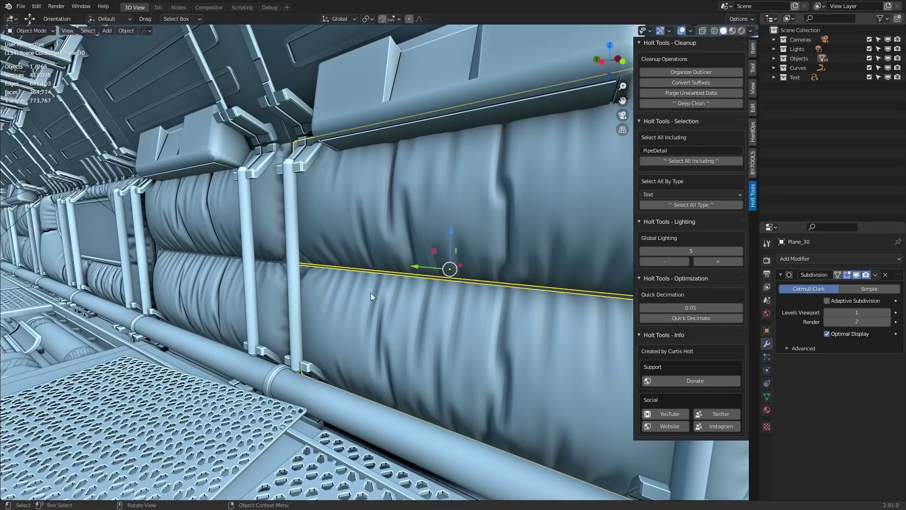
{"action": "left_click", "coordinate": [678, 319]}
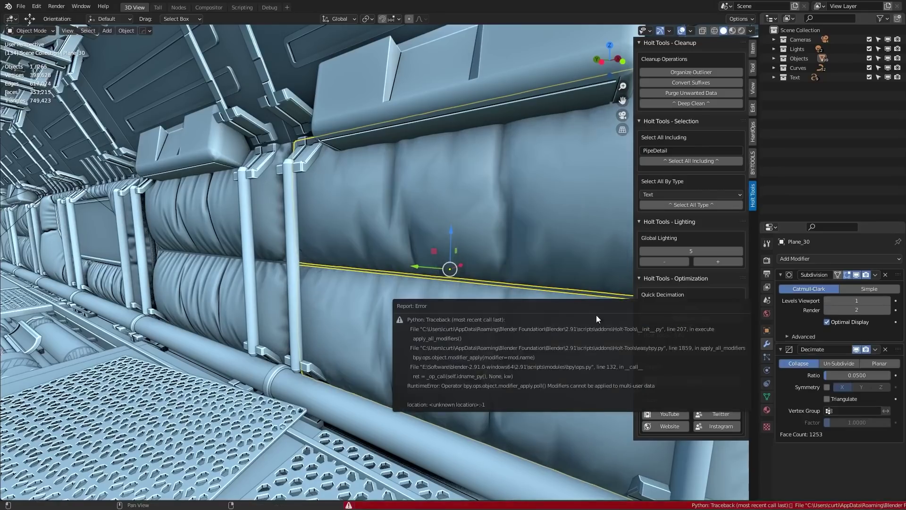
{"action": "key", "text": "ctrl+z"}
Select other padded panels further along the corridor wall one after another to check them.
{"action": "middle_click_drag", "start_coordinate": [417, 368], "coordinate": [332, 313]}
{"action": "left_click", "coordinate": [191, 273]}
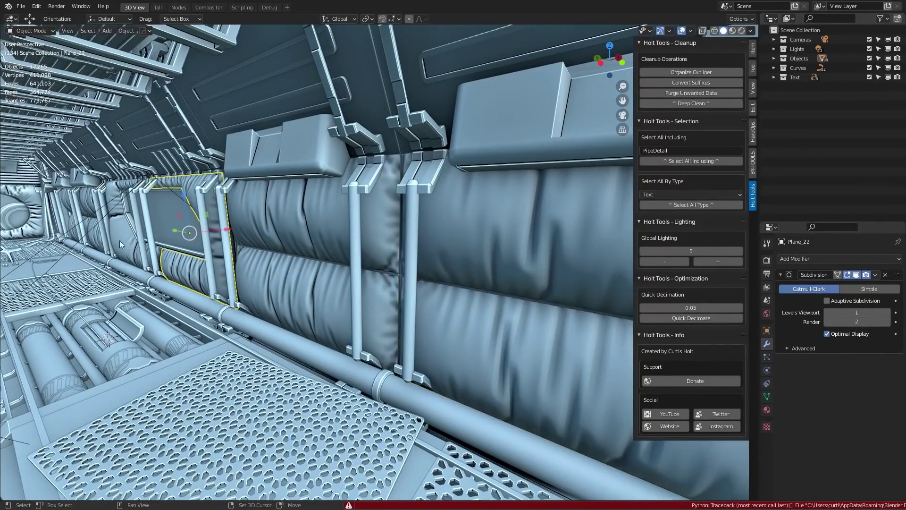
{"action": "left_click", "coordinate": [98, 239], "text": "shift"}
{"action": "left_click", "coordinate": [280, 278], "text": "shift"}
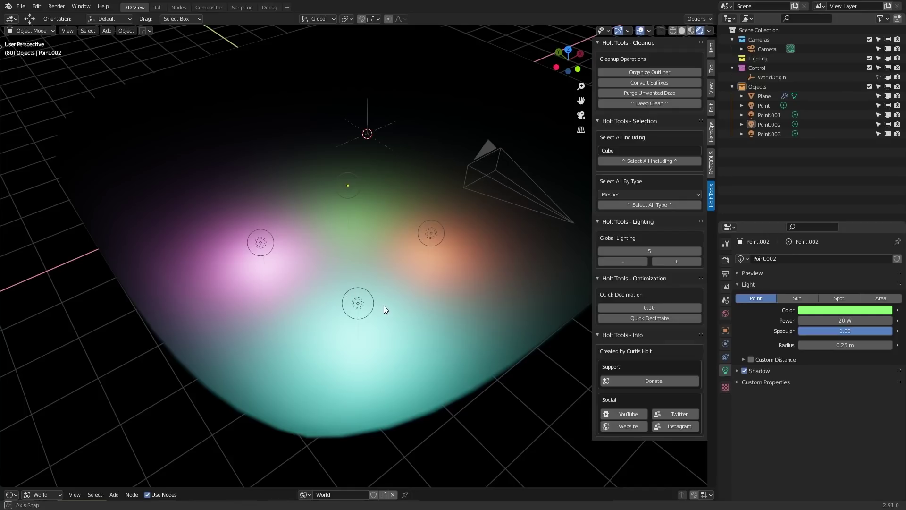
Check the power of the four point lights Point, Point.001, Point.002 and Point.003 one after another.
{"action": "middle_click_drag", "start_coordinate": [354, 304], "coordinate": [321, 168]}
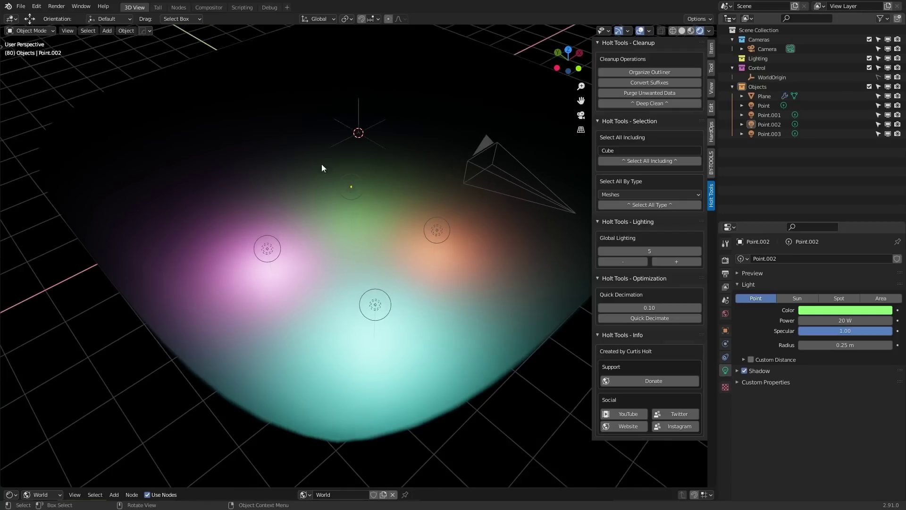
{"action": "left_click", "coordinate": [768, 105]}
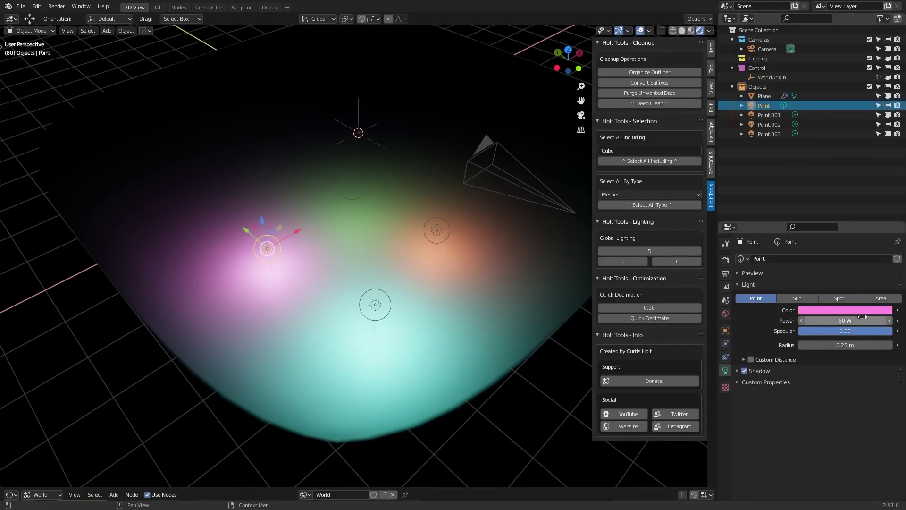
{"action": "left_click", "coordinate": [773, 119]}
{"action": "left_click", "coordinate": [773, 123]}
{"action": "left_click", "coordinate": [771, 134]}
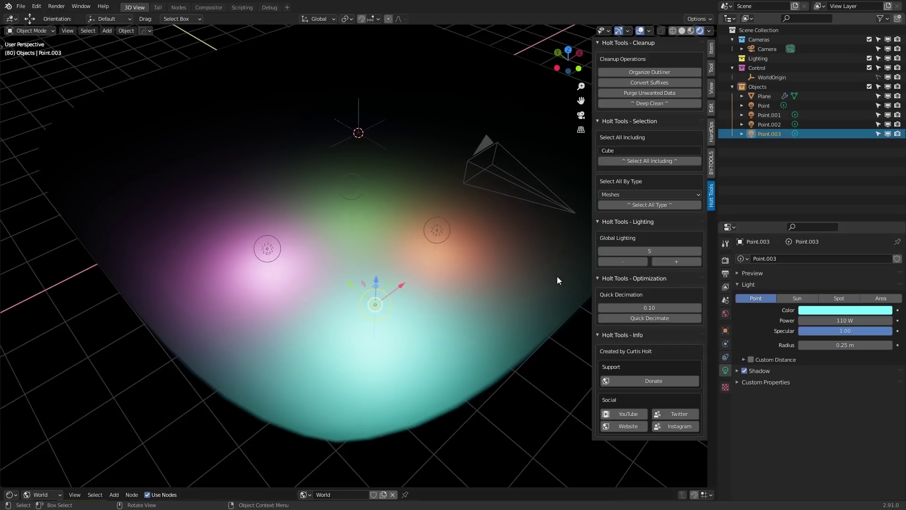
Raise the power of all lights with Global Lighting in increments of 5 until Point.003 is at 165 W.
{"action": "middle_click_drag", "start_coordinate": [557, 276], "coordinate": [451, 352]}
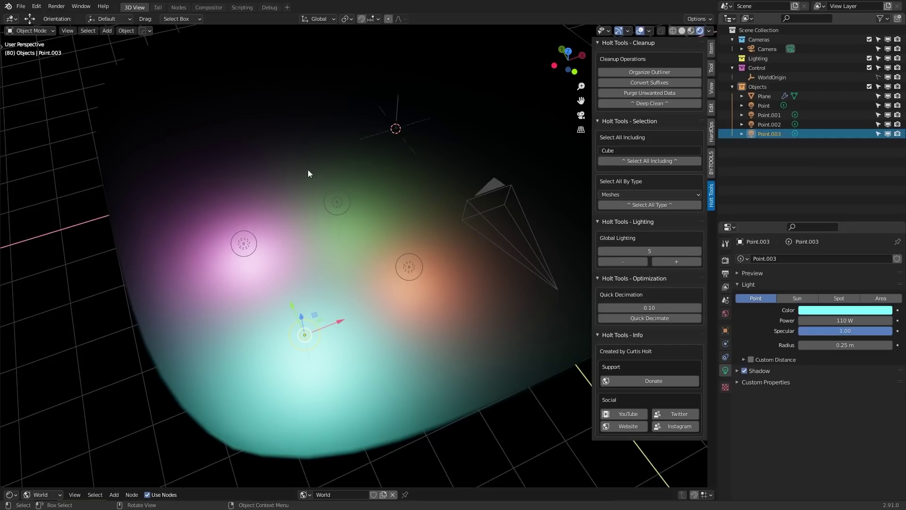
{"action": "left_click", "coordinate": [673, 262]}
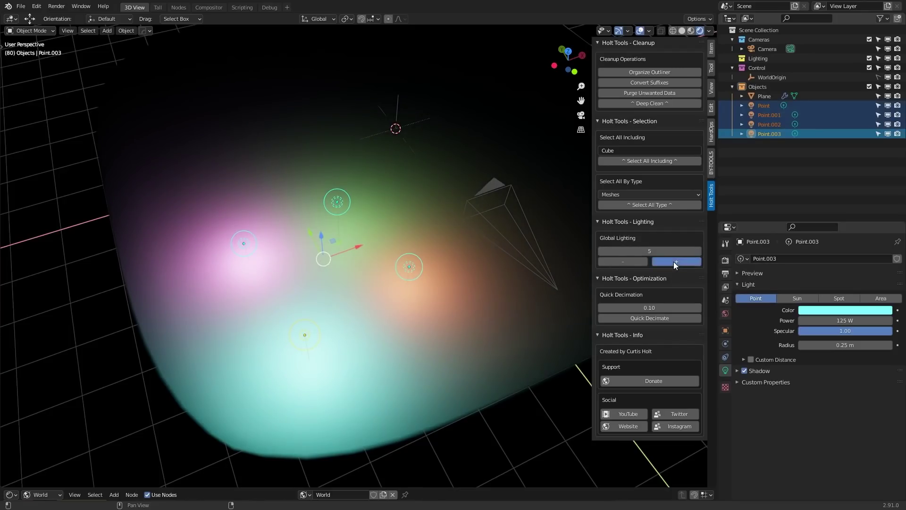
{"action": "left_click", "coordinate": [674, 261]}
{"action": "left_click", "coordinate": [672, 261]}
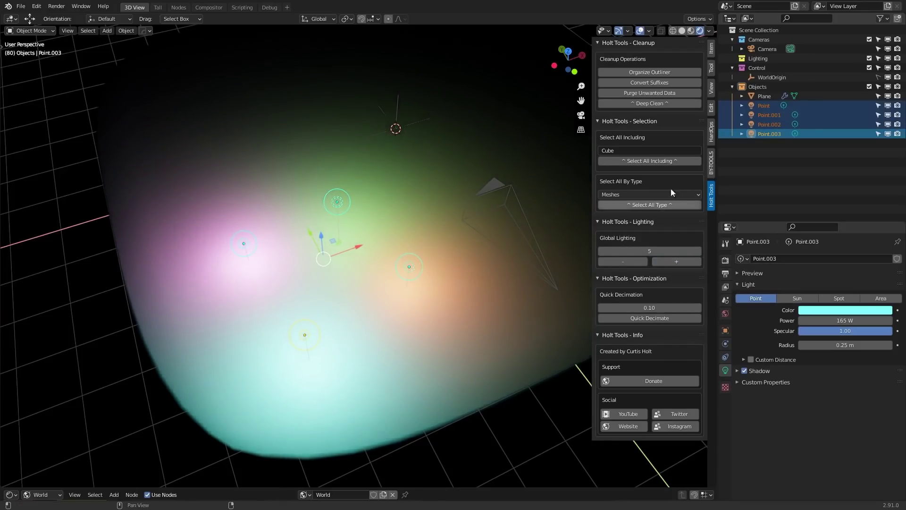
Check the new power values of the lights Point, Point.002 and Point.003.
{"action": "left_click", "coordinate": [765, 107]}
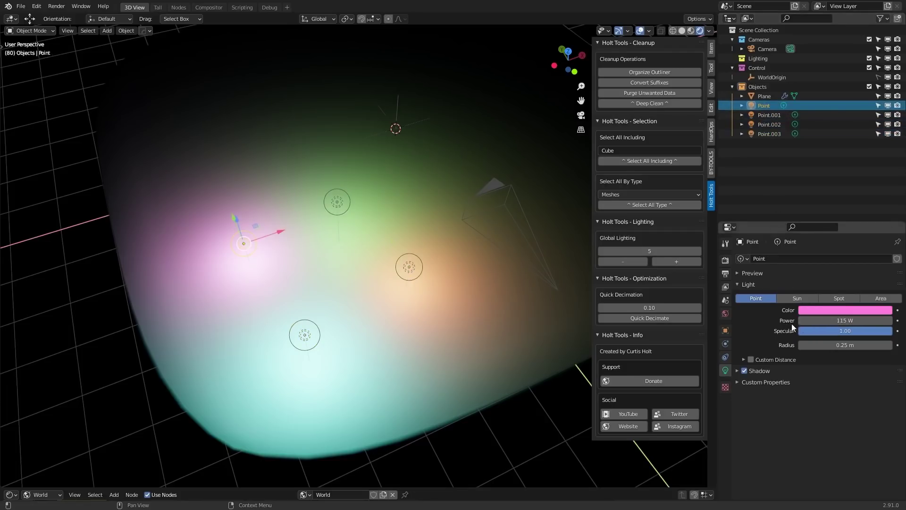
{"action": "left_click", "coordinate": [764, 125]}
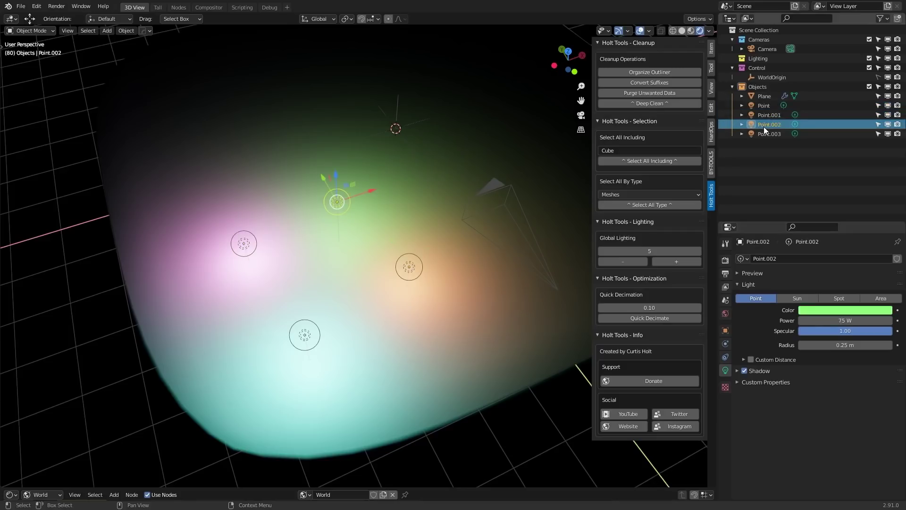
{"action": "left_click", "coordinate": [764, 134]}
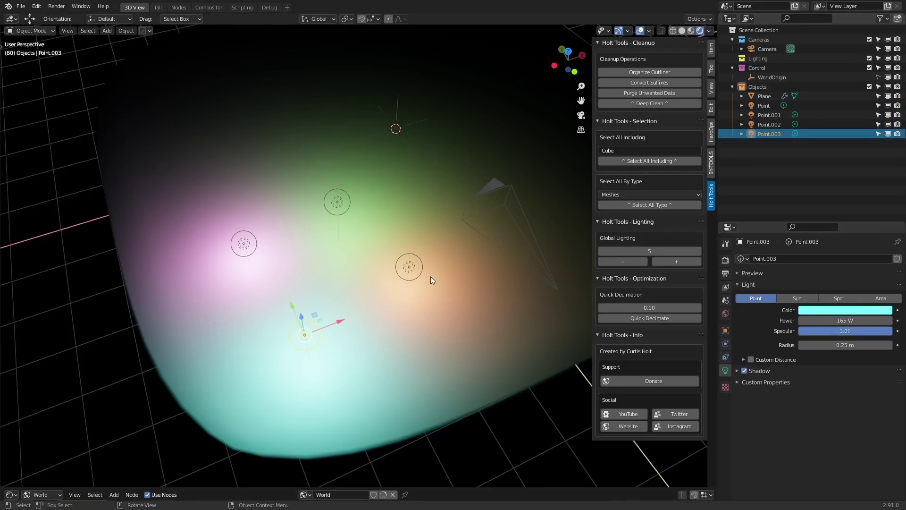
Lower the power of all lights with Global Lighting in decrements of 5 until Point.003 is at 20 W.
{"action": "middle_click_drag", "start_coordinate": [430, 276], "coordinate": [486, 254]}
{"action": "left_click", "coordinate": [610, 262]}
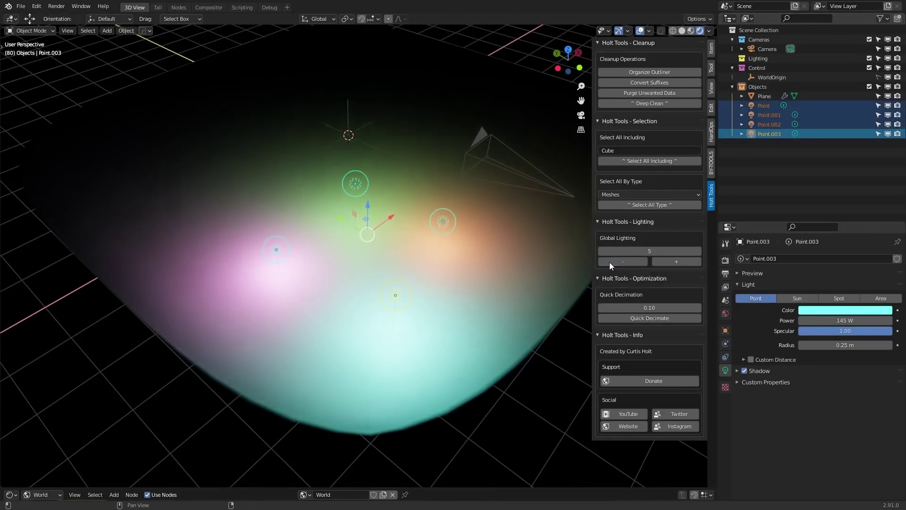
{"action": "left_click", "coordinate": [609, 262]}
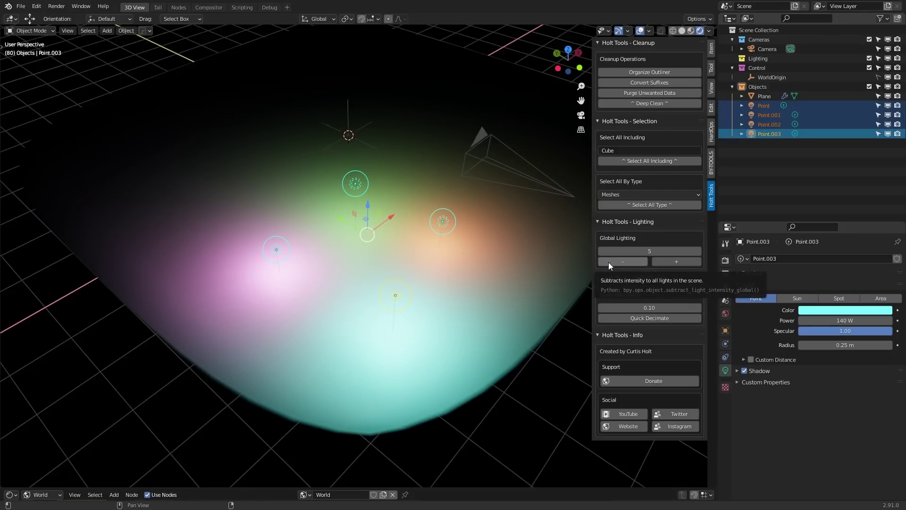
{"action": "left_click", "coordinate": [607, 261]}
{"action": "left_click", "coordinate": [608, 262]}
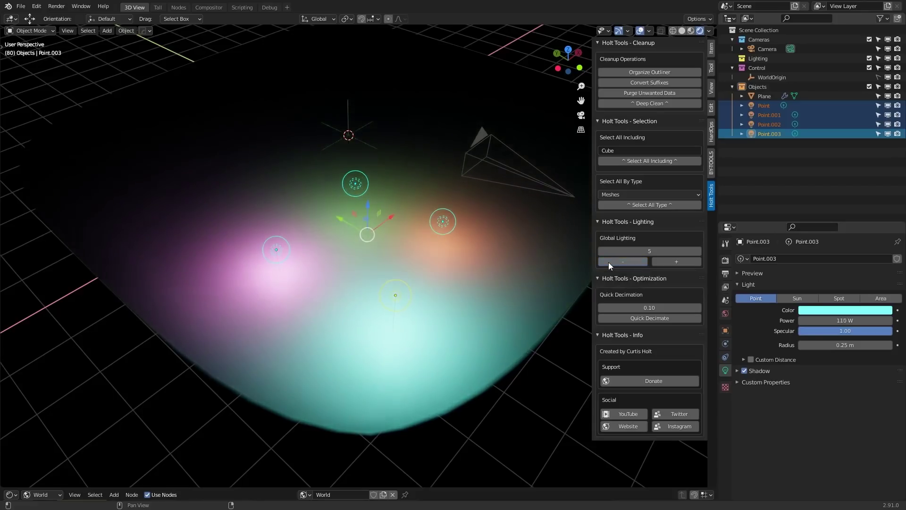
{"action": "left_click", "coordinate": [607, 261]}
{"action": "left_click", "coordinate": [631, 265]}
{"action": "left_click", "coordinate": [629, 264]}
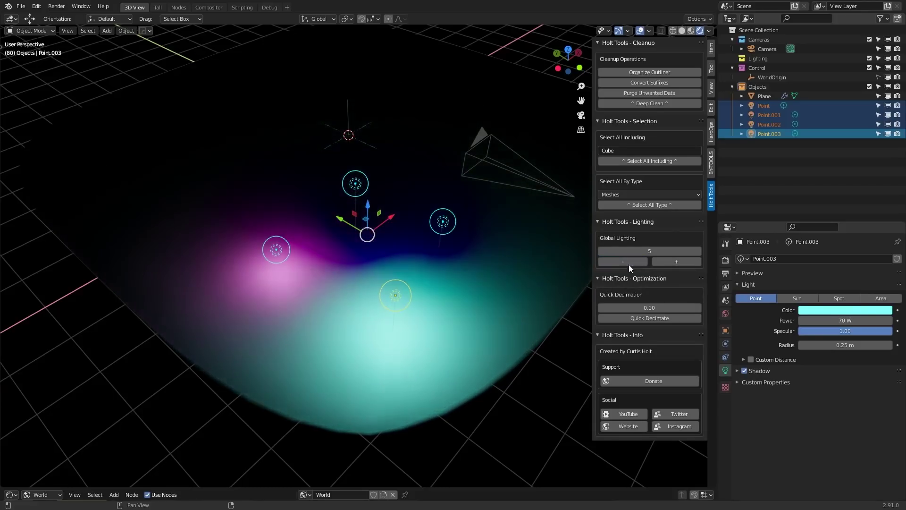
{"action": "left_click", "coordinate": [628, 264]}
{"action": "left_click", "coordinate": [628, 264]}
{"action": "left_click", "coordinate": [629, 264]}
{"action": "left_click", "coordinate": [629, 265]}
{"action": "left_click", "coordinate": [628, 264]}
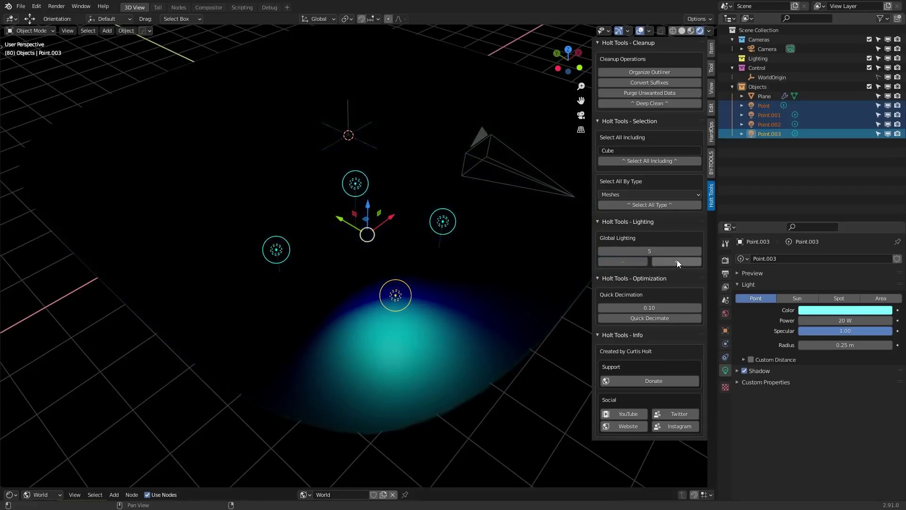
Set the Global Lighting amount to 26, raise all lights until Point.003 reaches 306 W and lower them again.
{"action": "left_click", "coordinate": [697, 253]}
{"action": "left_click_drag", "start_coordinate": [669, 251], "coordinate": [684, 252]}
{"action": "left_click", "coordinate": [669, 264]}
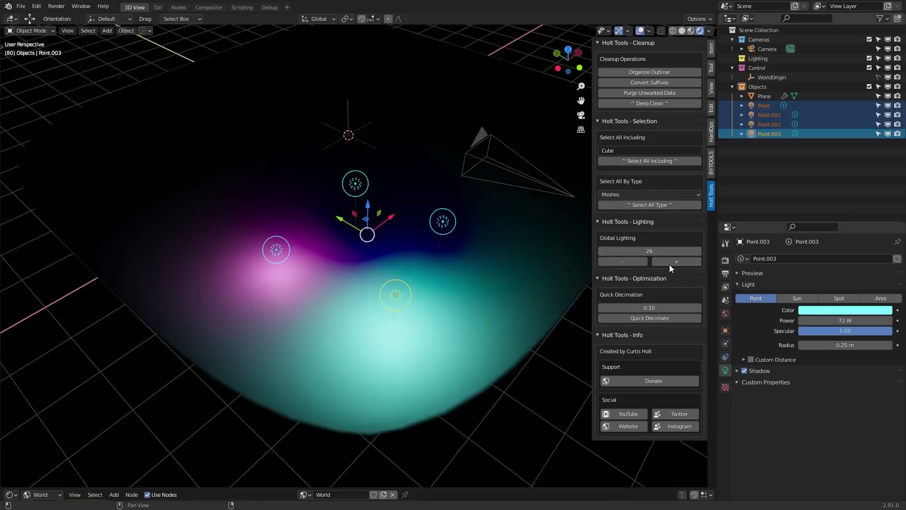
{"action": "left_click", "coordinate": [669, 264]}
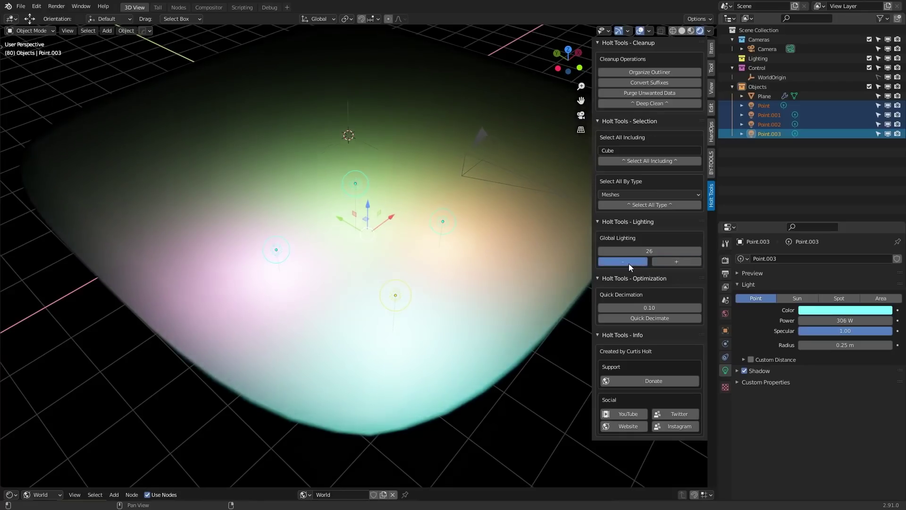
{"action": "left_click", "coordinate": [629, 264]}
{"action": "middle_click_drag", "start_coordinate": [441, 318], "coordinate": [470, 288]}
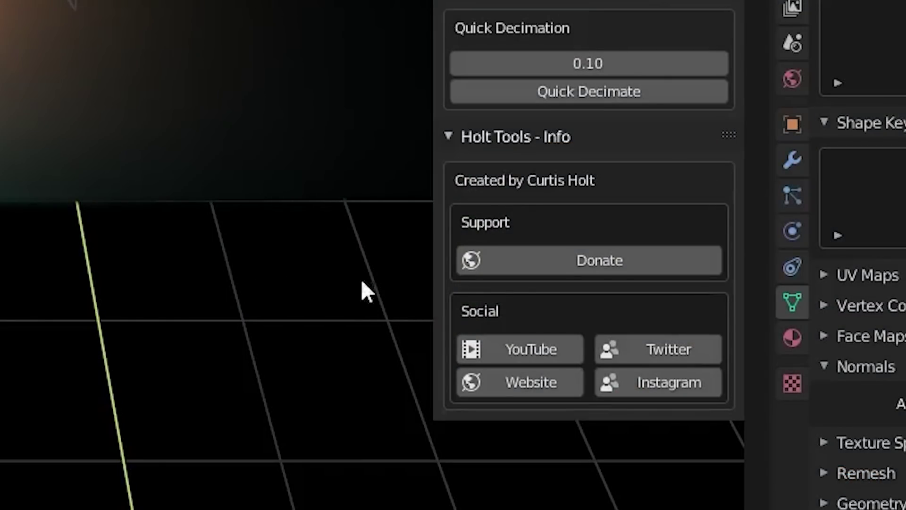
Open the add-on's donation page in the browser and go to the Blender Projects section of the site's home page.
{"action": "left_click", "coordinate": [653, 252]}
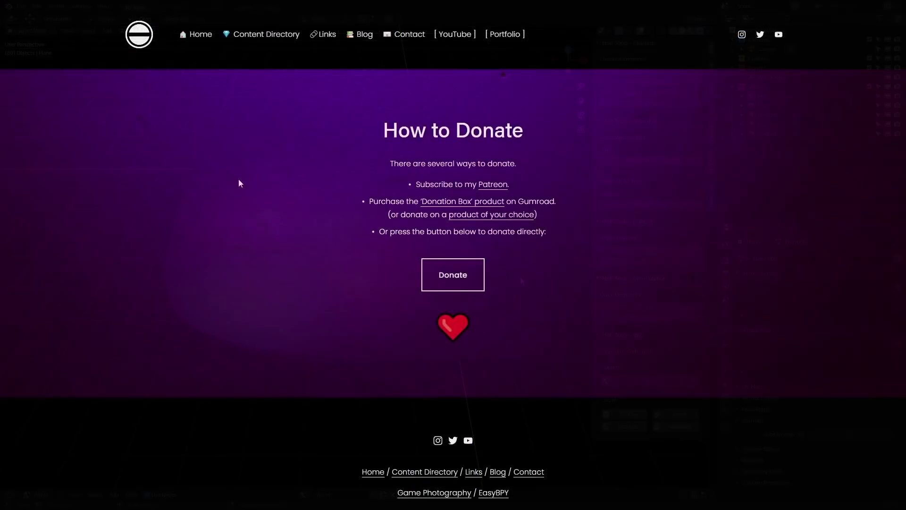
{"action": "left_click", "coordinate": [199, 40]}
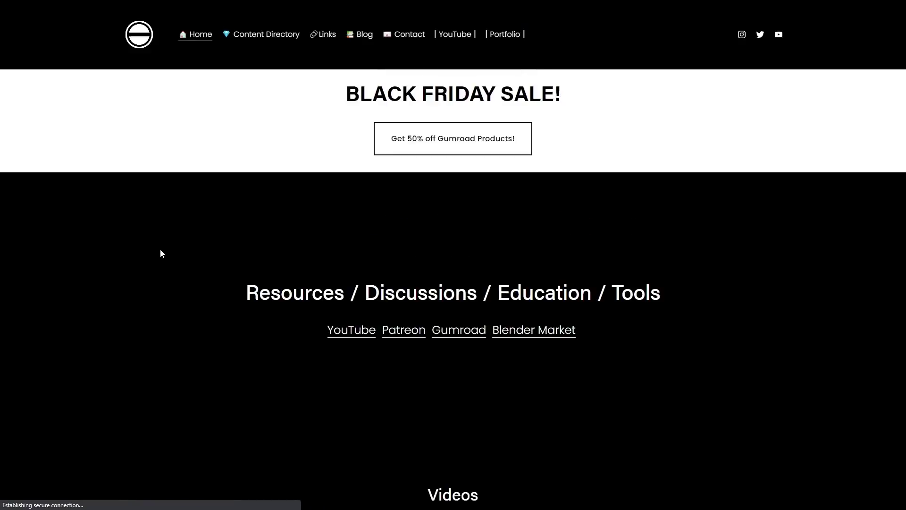
{"action": "scroll", "coordinate": [218, 281], "scroll_direction": "down", "scroll_amount": 10}
{"action": "scroll", "coordinate": [216, 280], "scroll_direction": "down", "scroll_amount": 14}
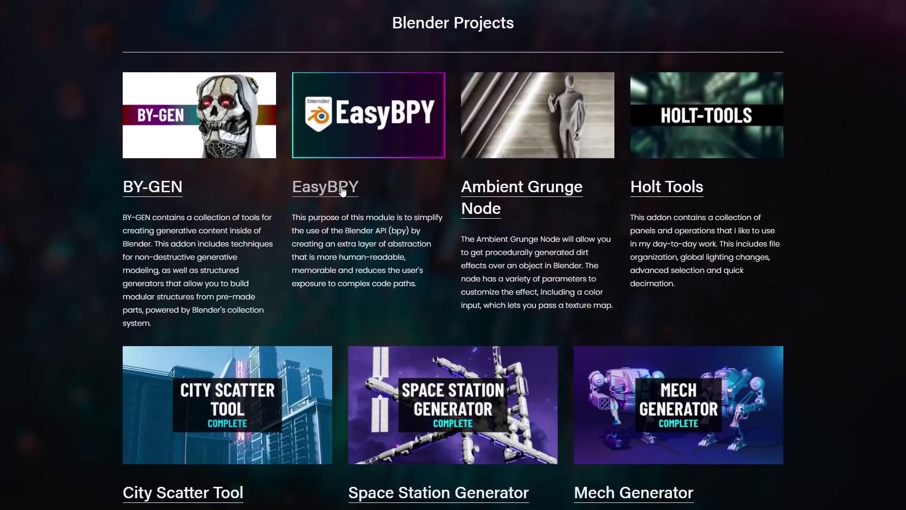
Open the EasyBPY project page and examine its installation notes and function examples down to Keyframes and Drivers.
{"action": "left_click", "coordinate": [319, 186]}
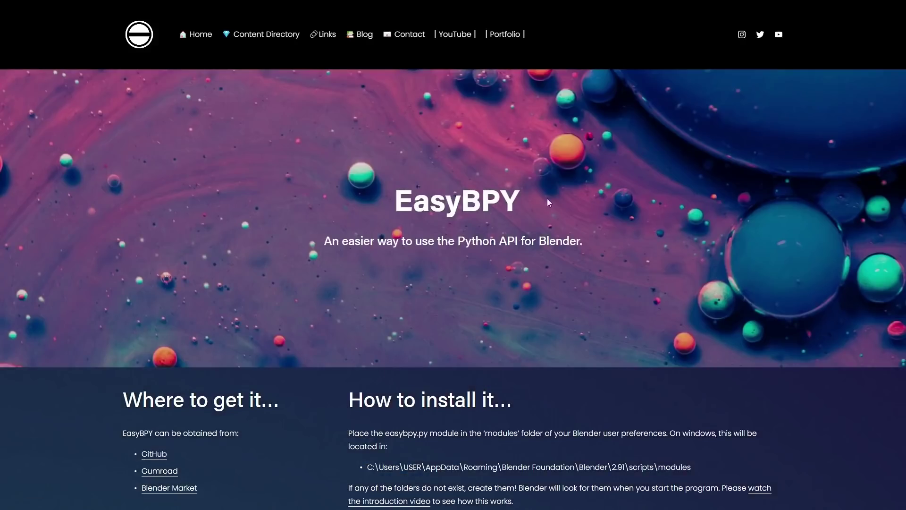
{"action": "scroll", "coordinate": [741, 151], "scroll_direction": "down", "scroll_amount": 17}
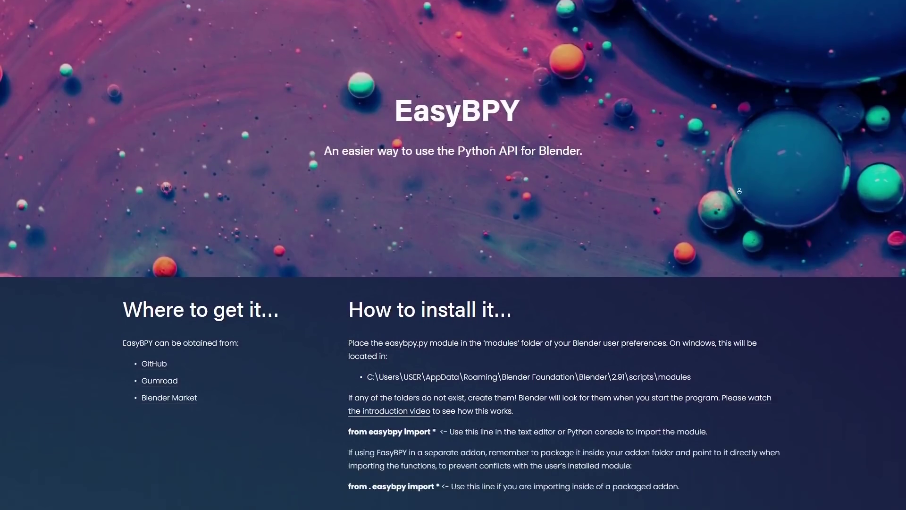
{"action": "scroll", "coordinate": [751, 201], "scroll_direction": "down", "scroll_amount": 20}
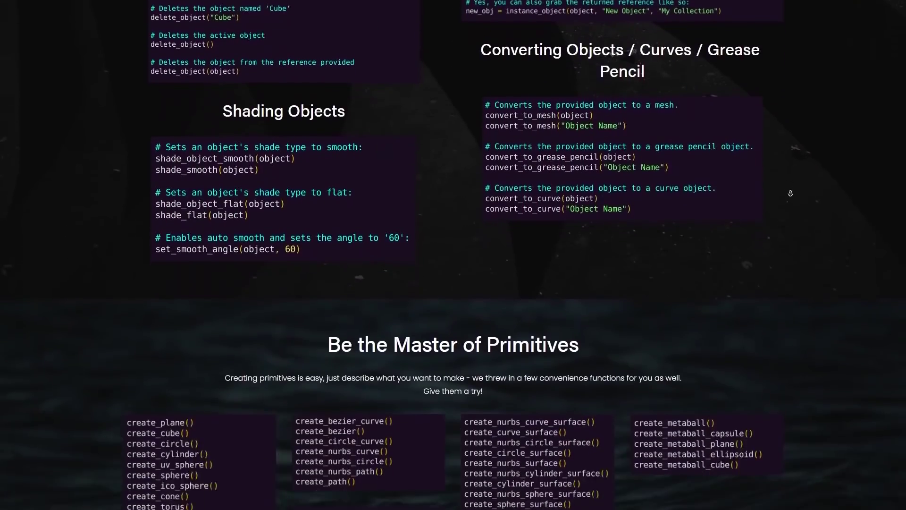
{"action": "scroll", "coordinate": [796, 207], "scroll_direction": "down", "scroll_amount": 20}
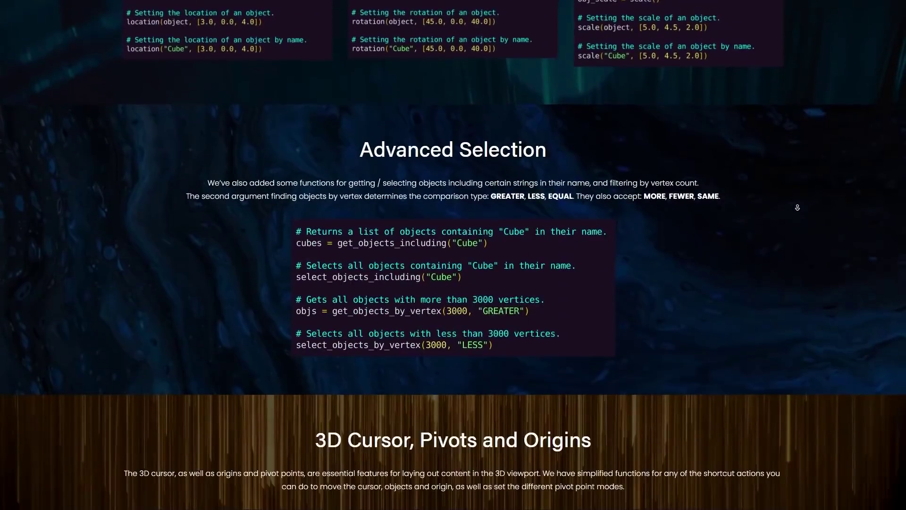
{"action": "scroll", "coordinate": [796, 200], "scroll_direction": "down", "scroll_amount": 20}
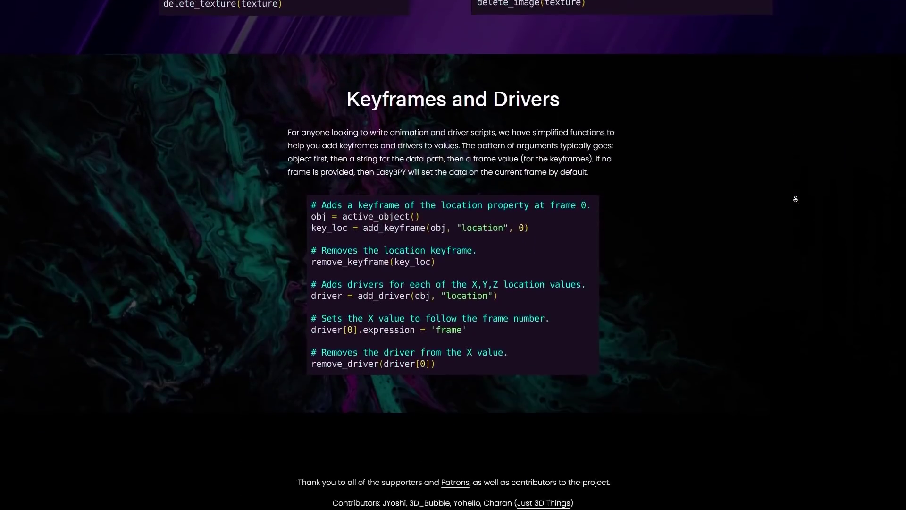